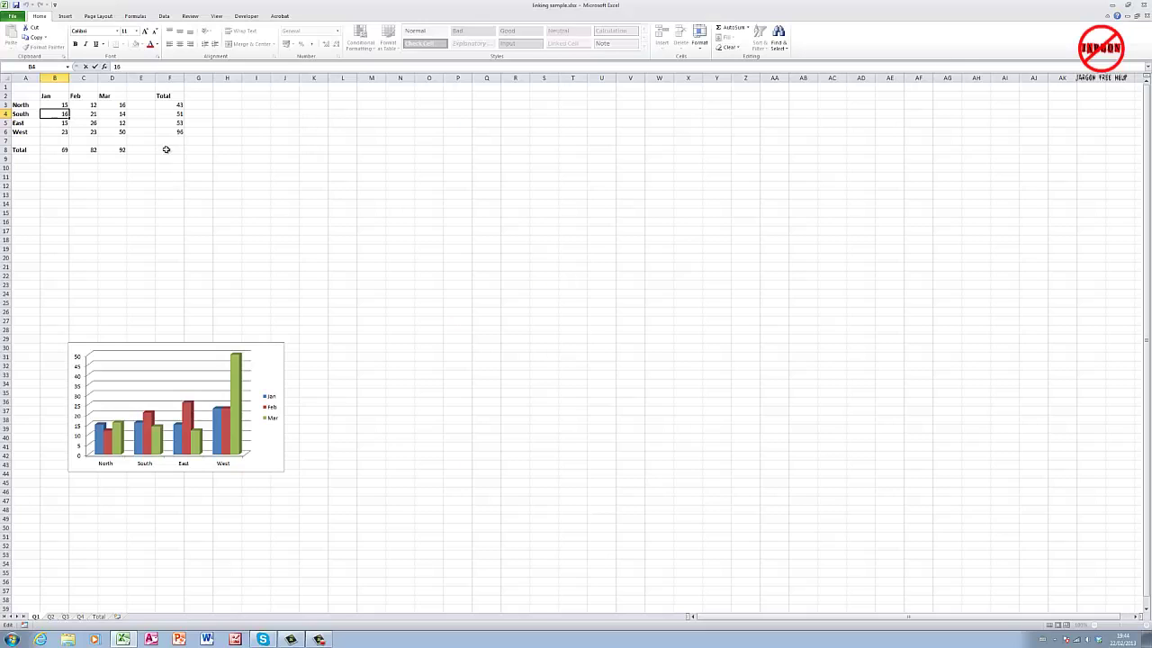
Enter a test formula =D3 in H3 linking to North's March value.
left_click(161, 159)
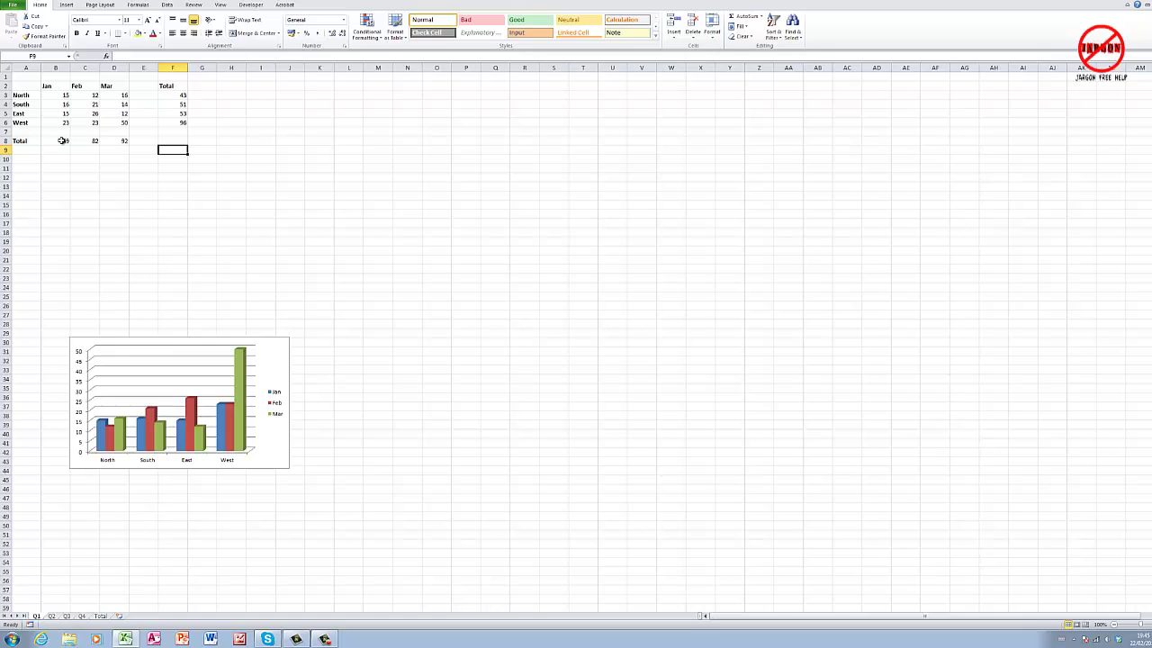
left_click(236, 96)
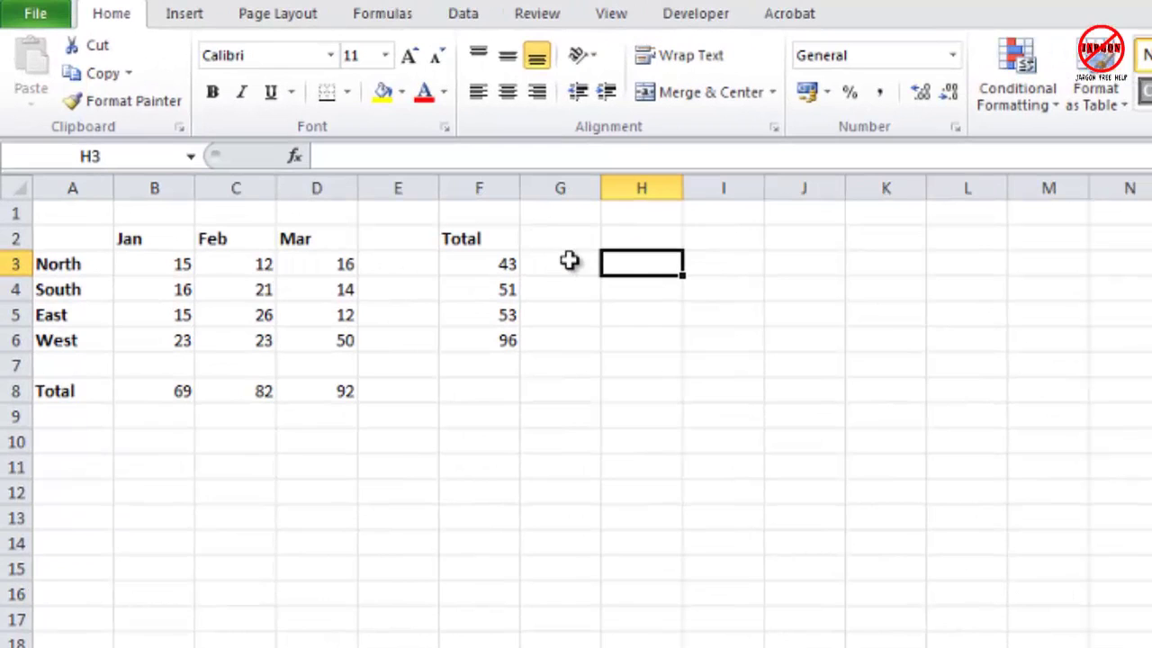
left_click(331, 263)
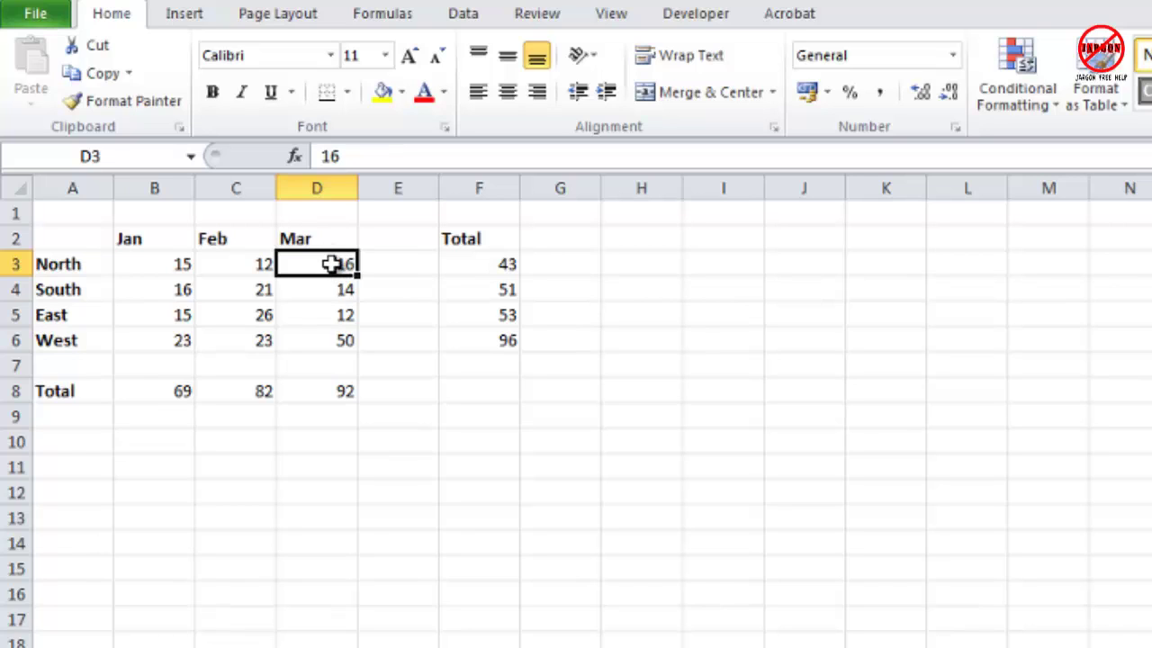
left_click(666, 270)
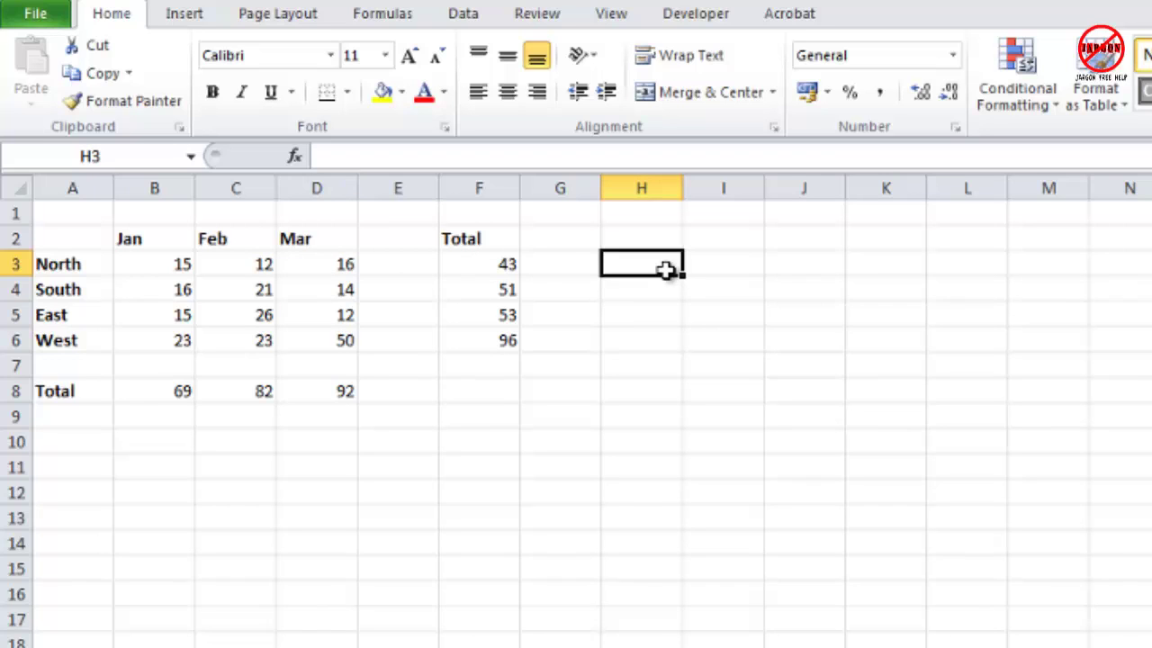
type("=")
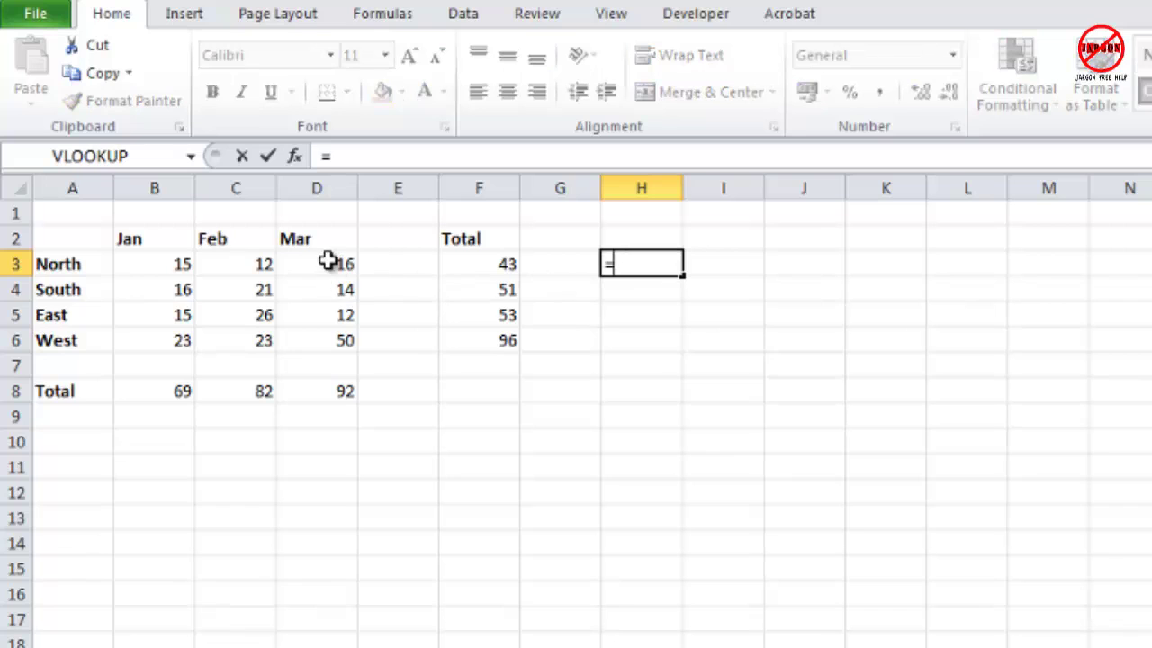
left_click(329, 261)
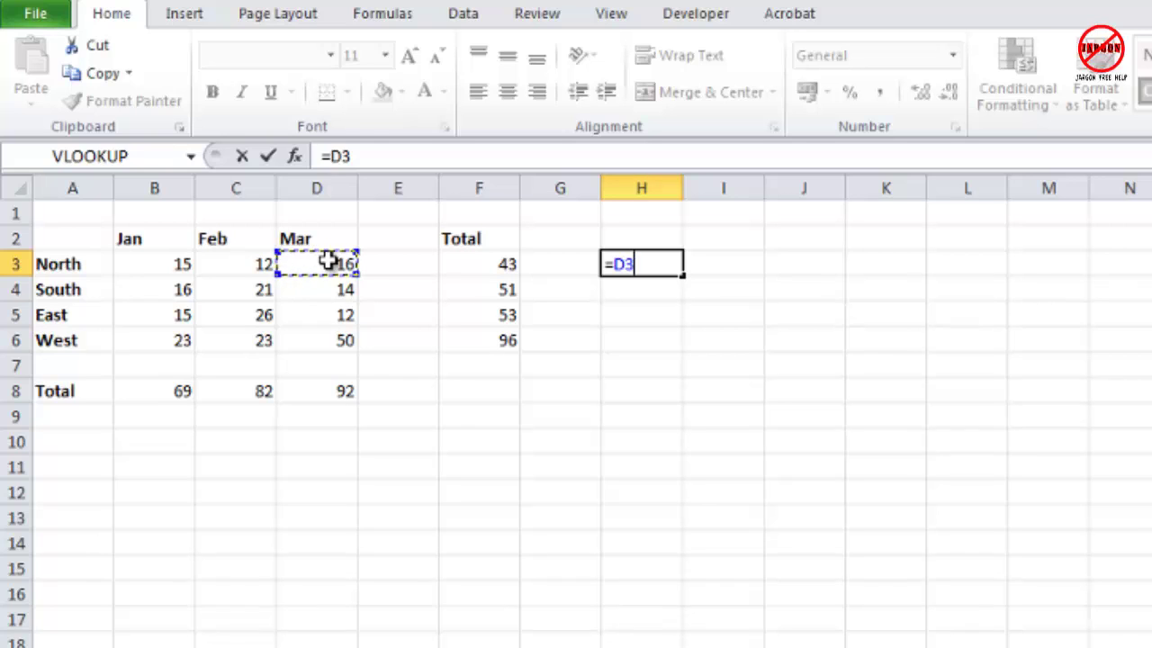
key("Return")
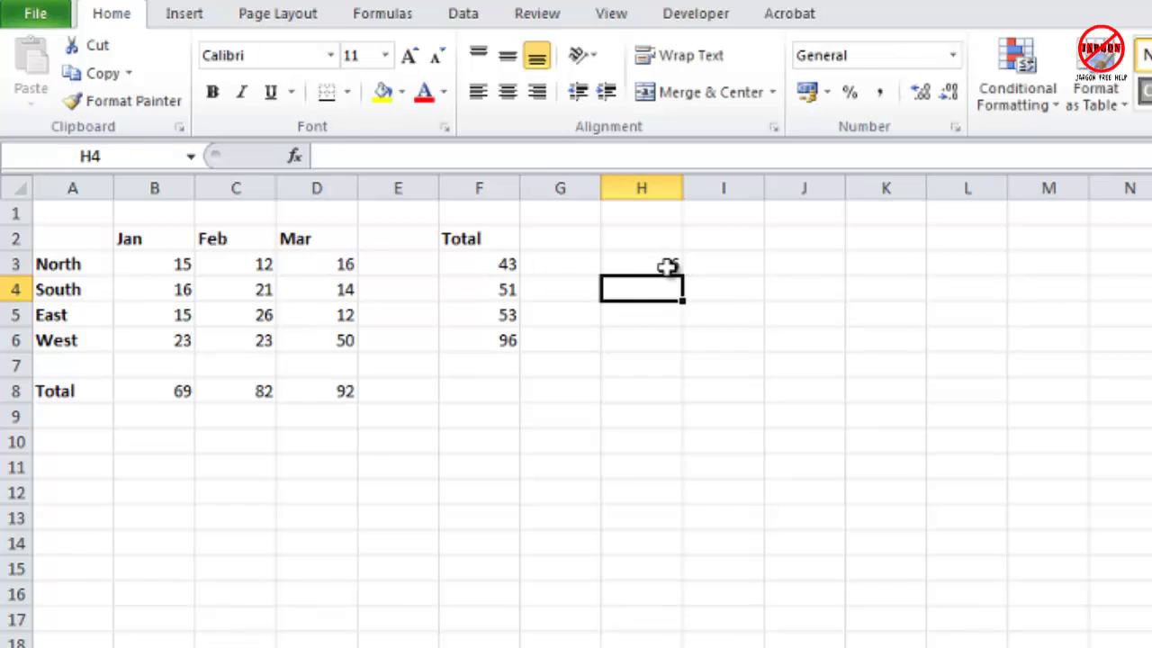
Change North's March value in D3 to 18, then clear the test formula from H3.
left_click(328, 270)
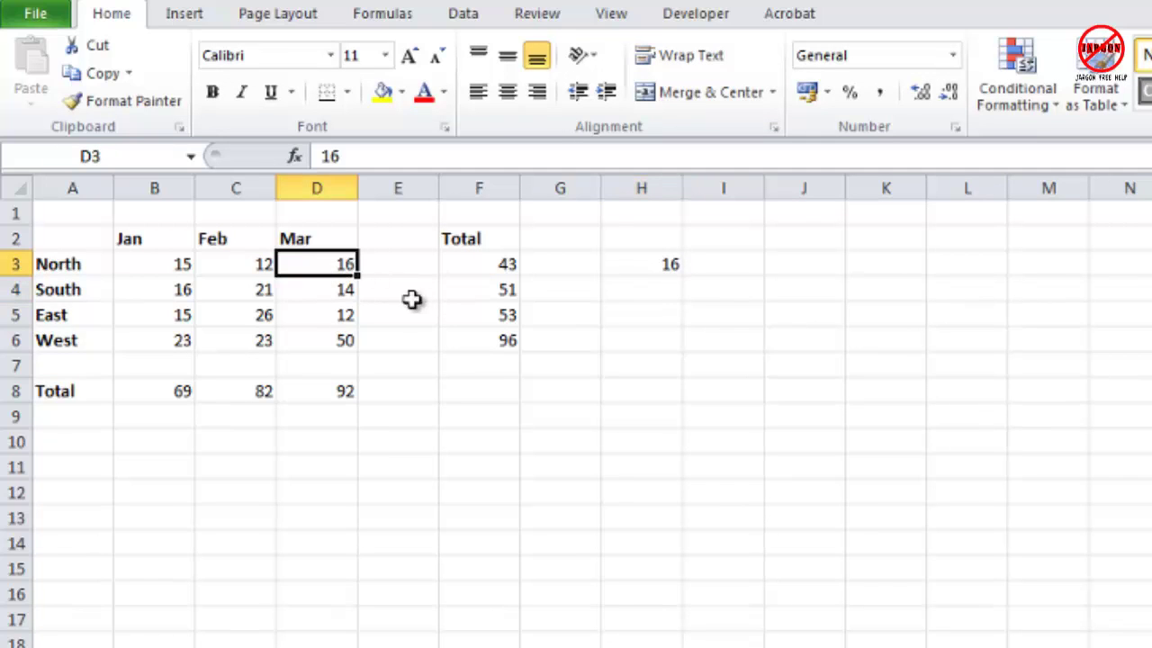
type("18")
key("Return")
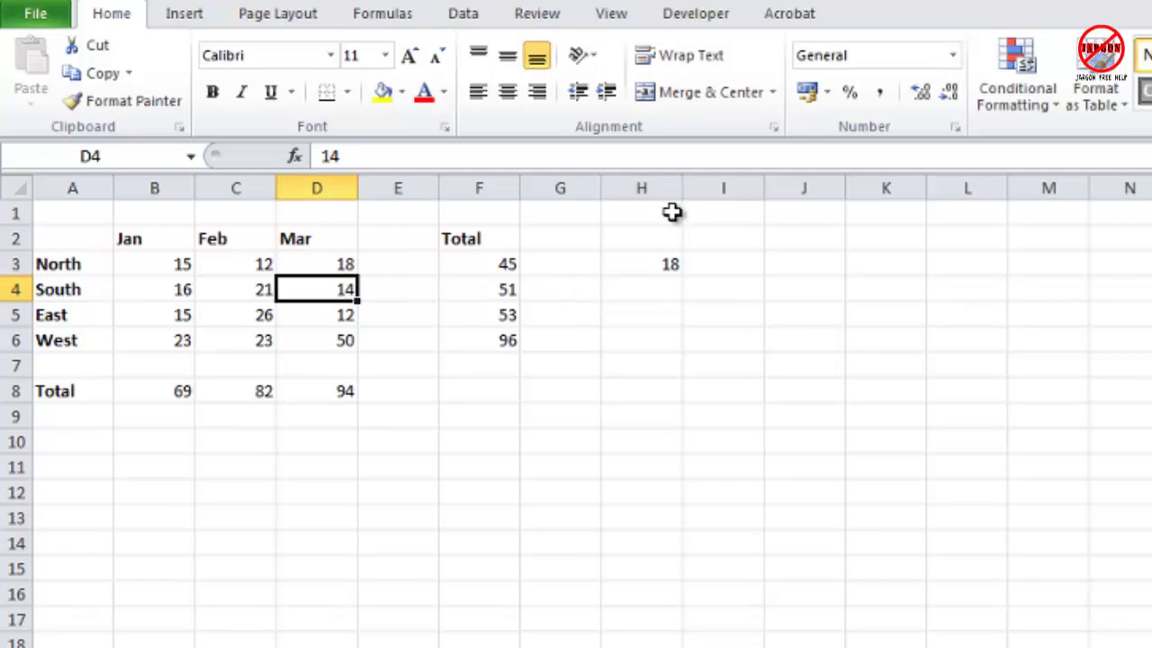
left_click(648, 267)
key("Delete")
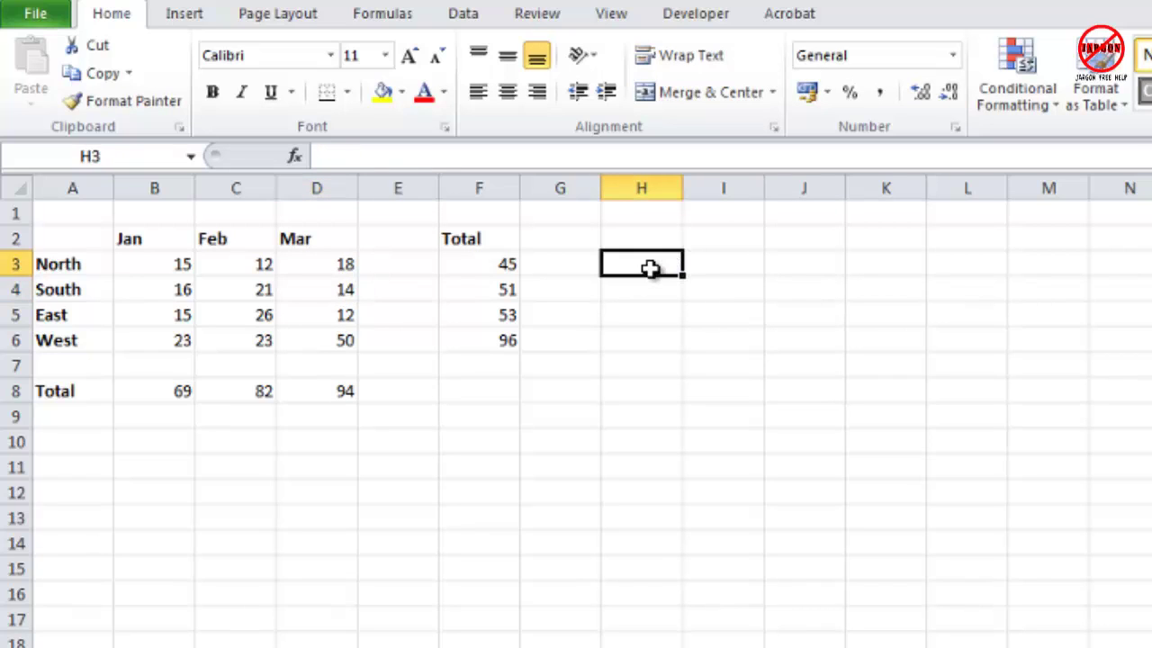
left_click(655, 307)
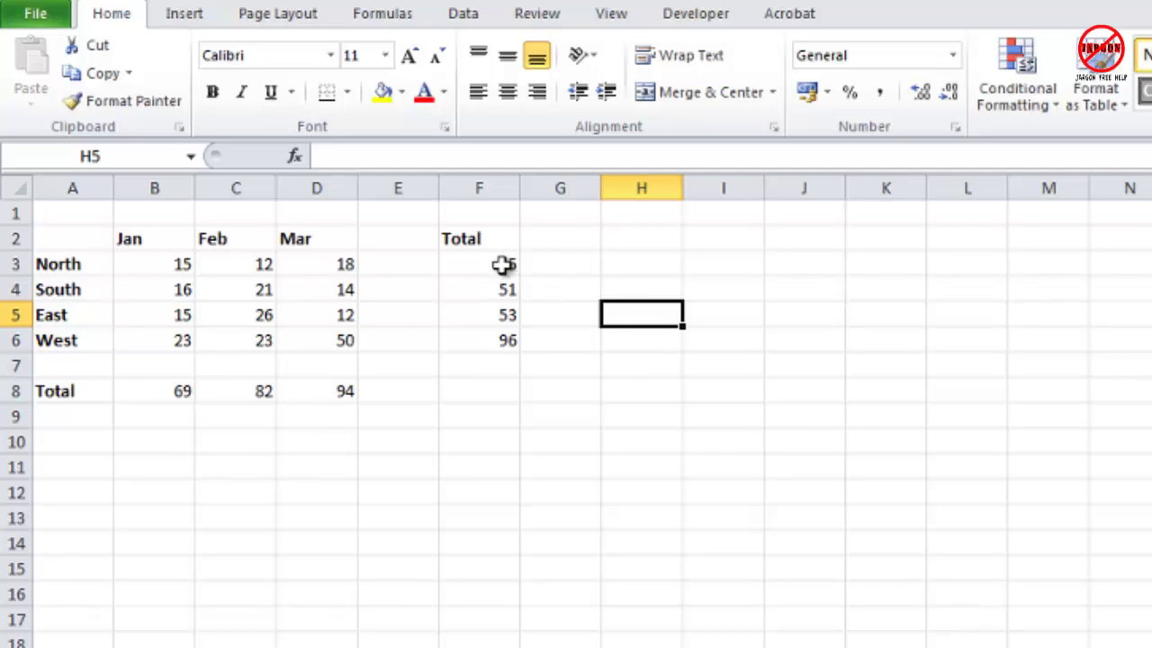
Select the region totals F3:F6, then choose empty cell I3 on the Q2 sheet.
left_click_drag(496, 261, 495, 345)
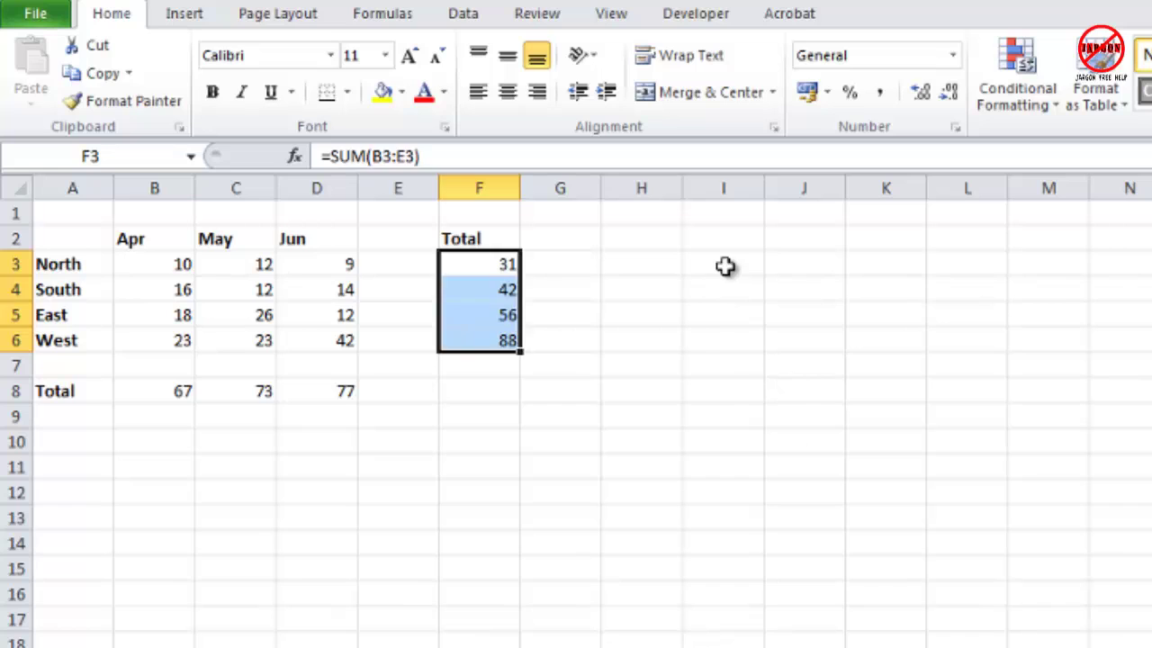
left_click(724, 265)
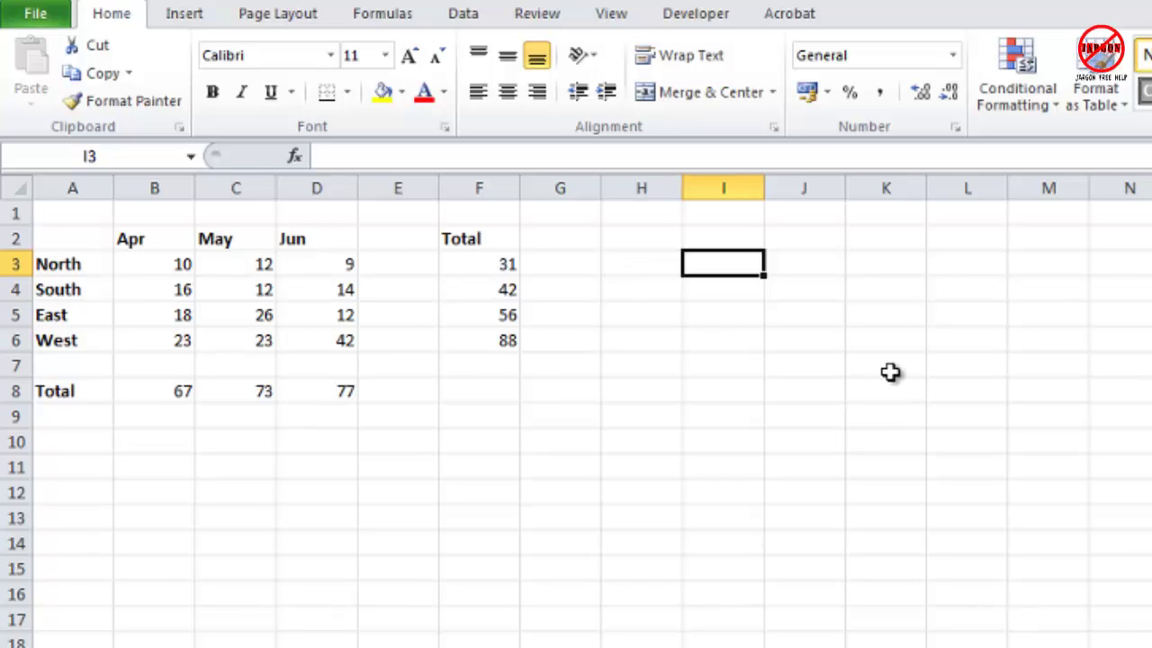
Build the start of a cross-sheet formula in I3 reading ='Q2'!D3+ and bring up the Q1 sheet.
type("=")
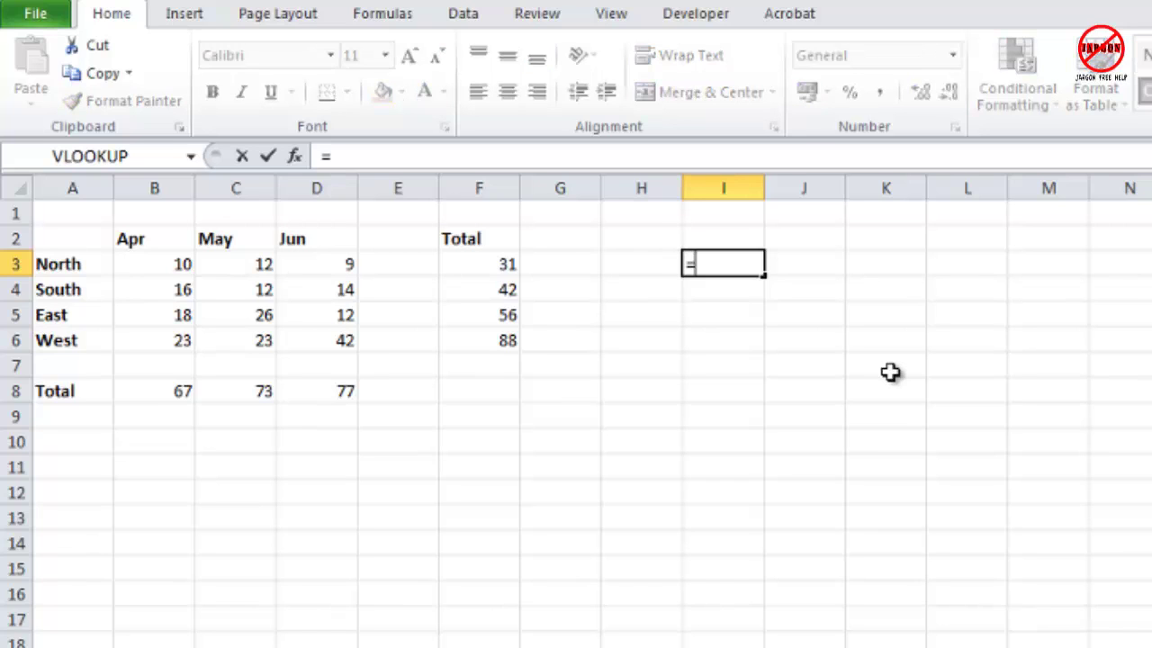
left_click(341, 263)
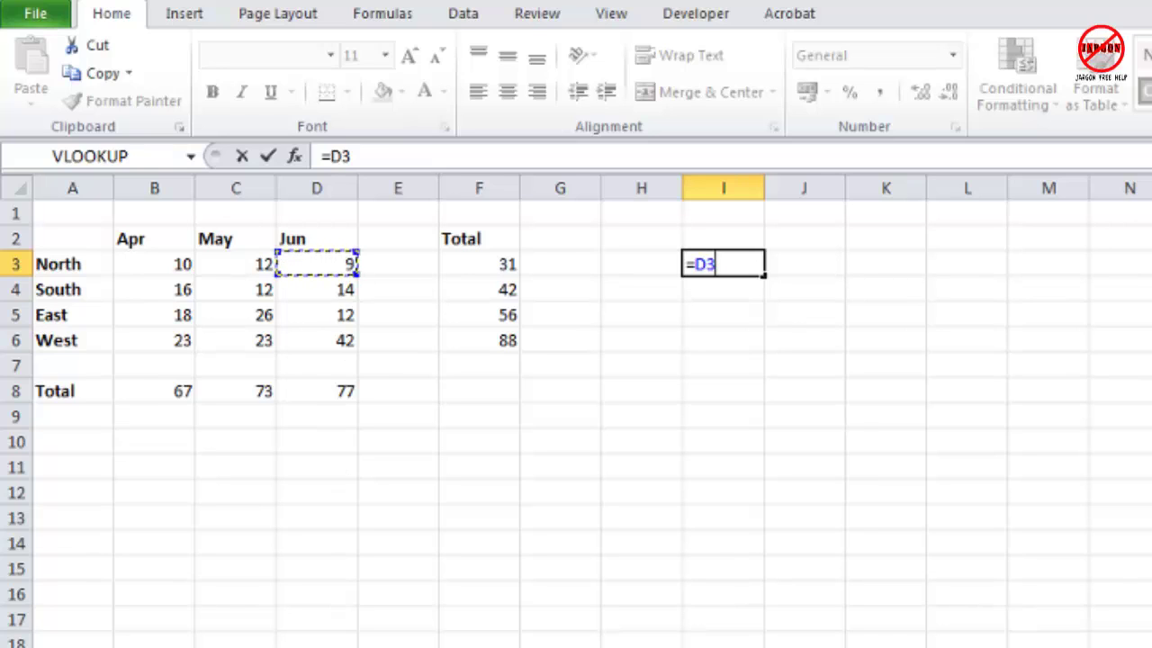
key("ctrl+Page_Up")
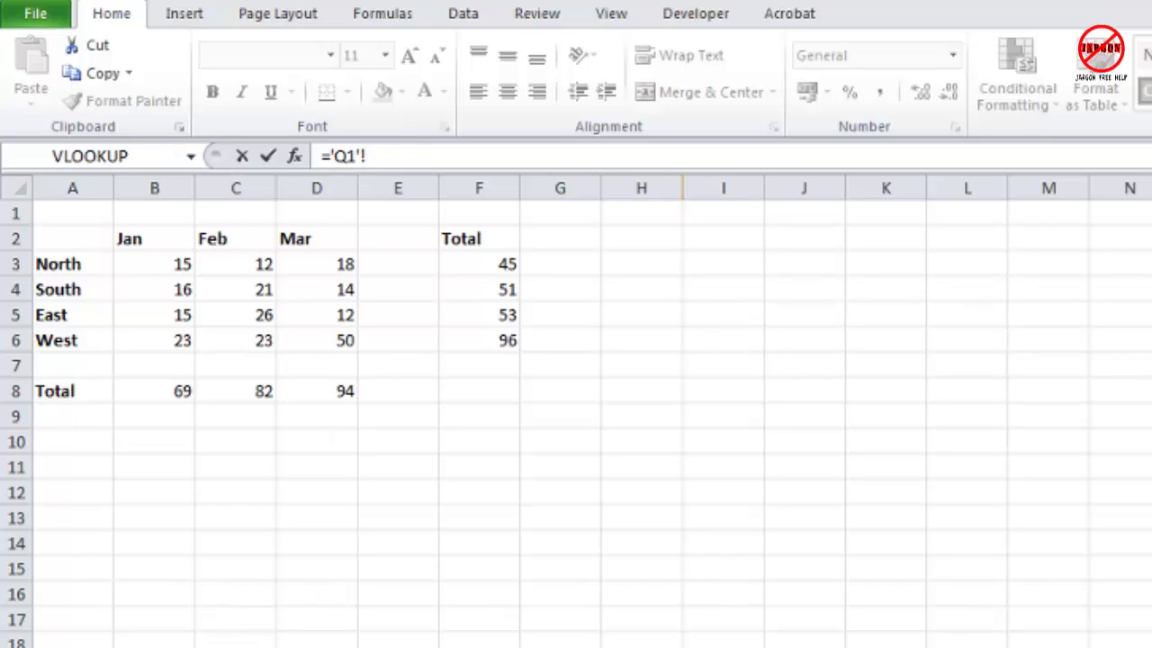
key("ctrl+Page_Down")
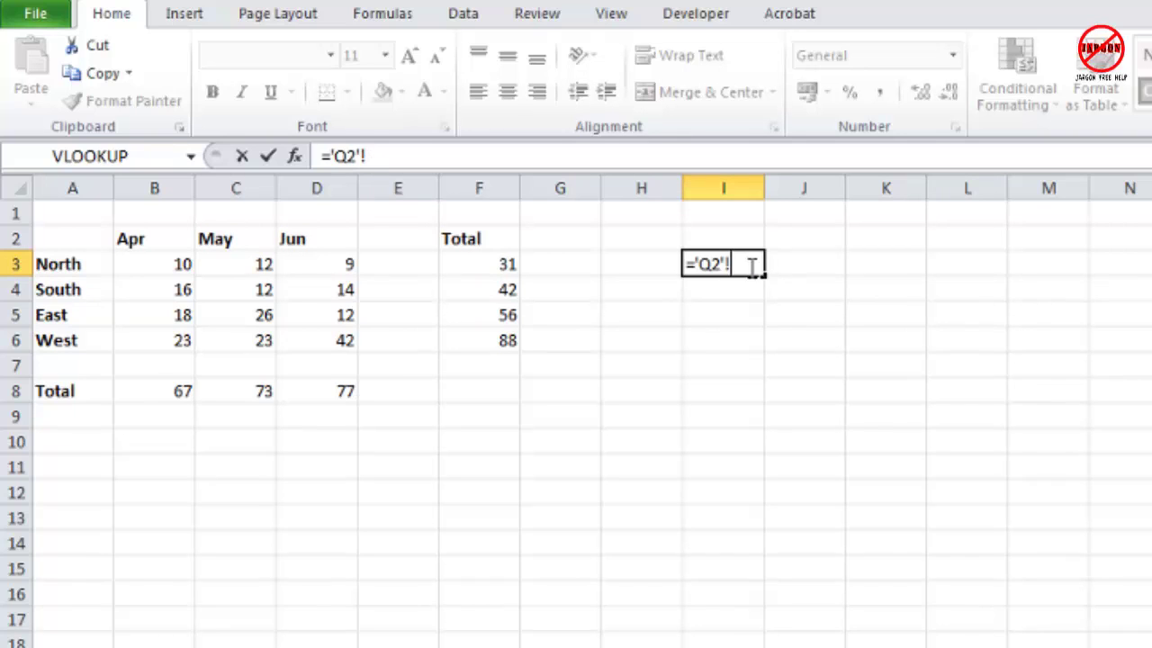
left_click(323, 264)
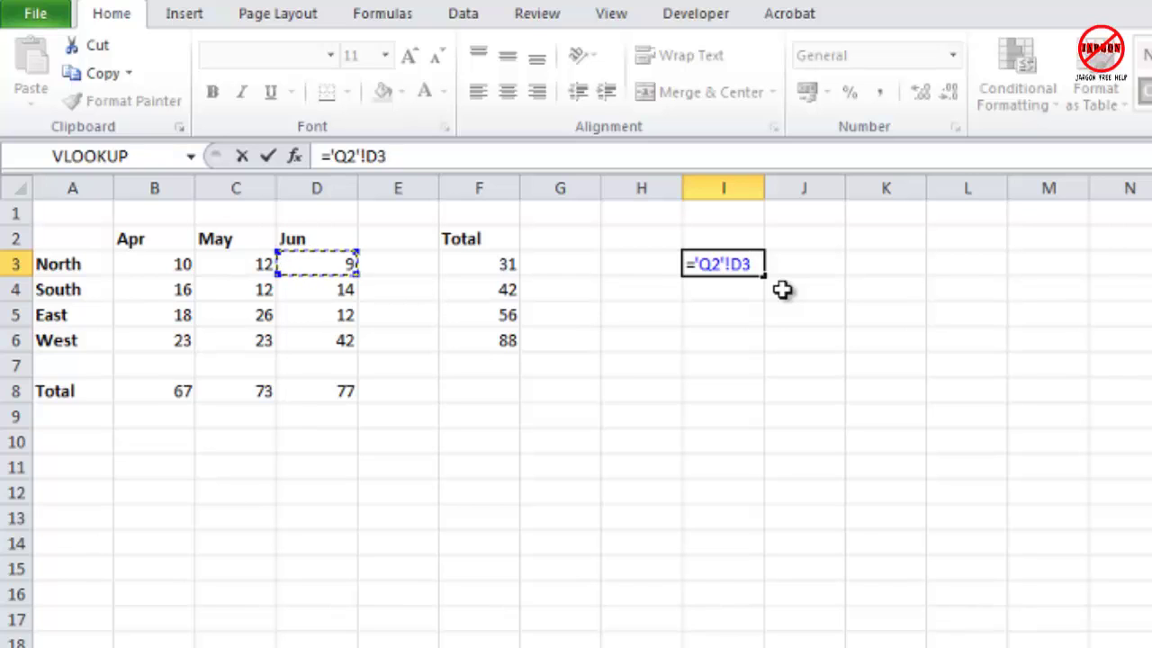
type("+")
key("ctrl+Page_Up")
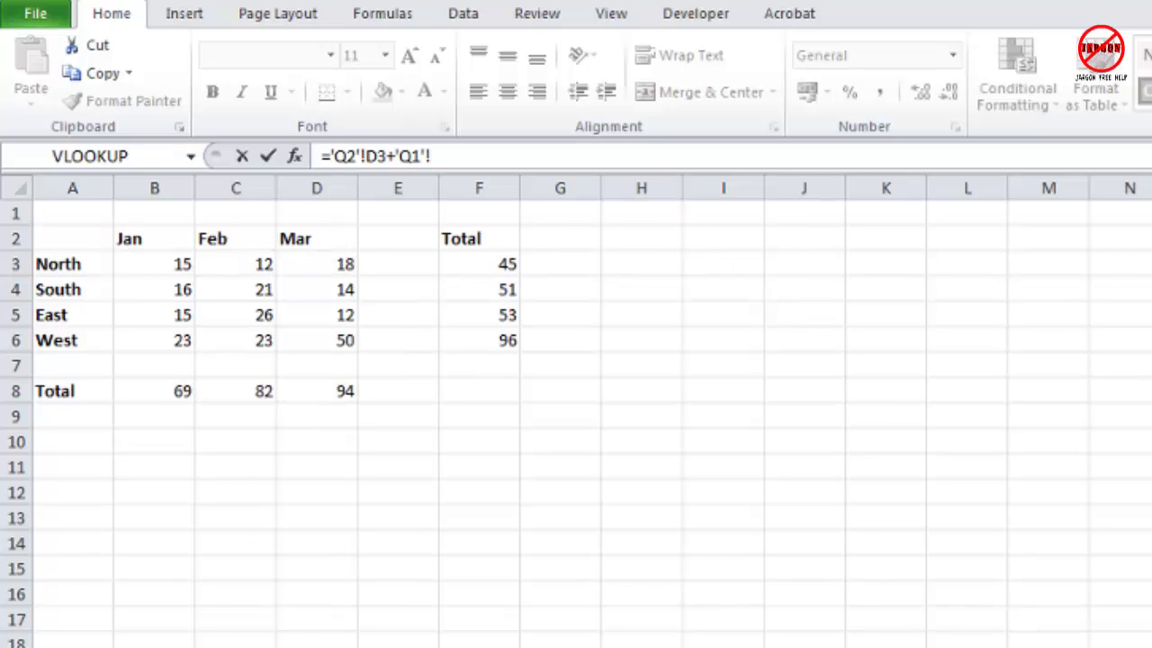
Complete I3 as a sum of D3 from Q2, Q1 and Q3, giving 34.
left_click(330, 264)
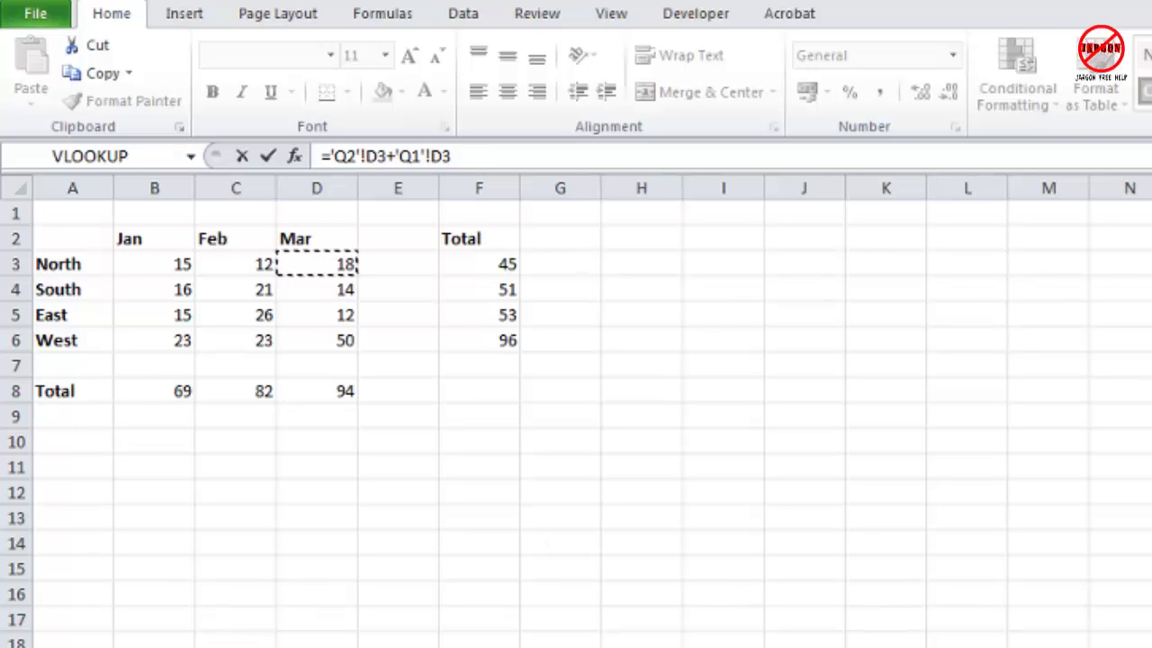
key("ctrl+Page_Down")
key("ctrl+Page_Down")
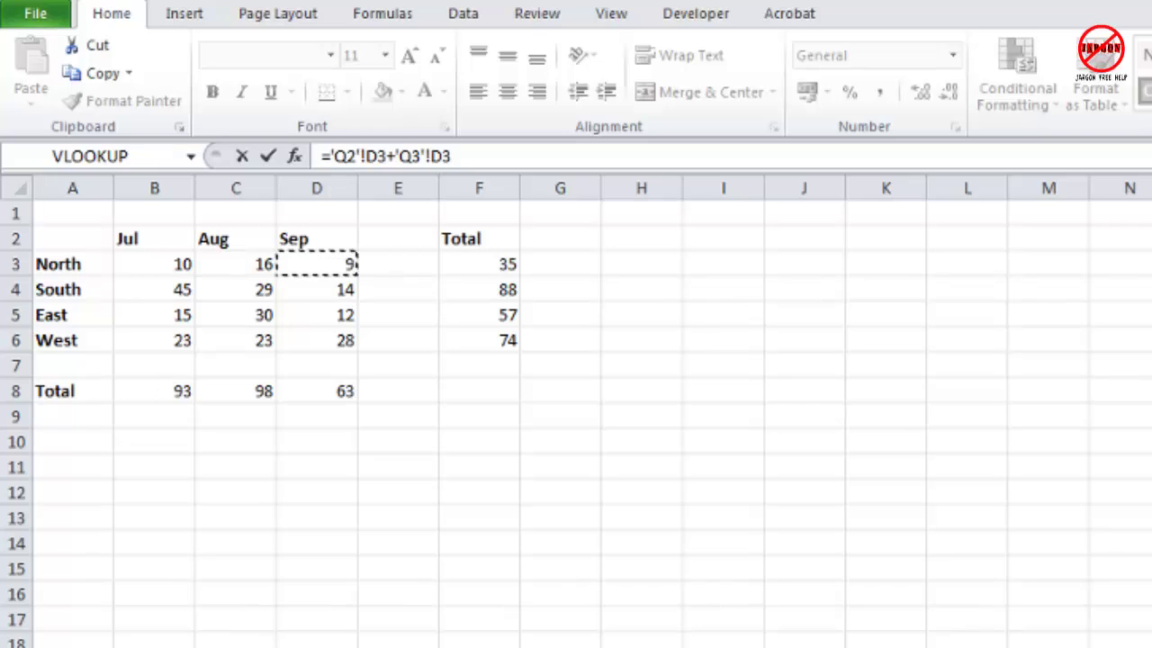
key("ctrl+Page_Up")
key("ctrl+Page_Up")
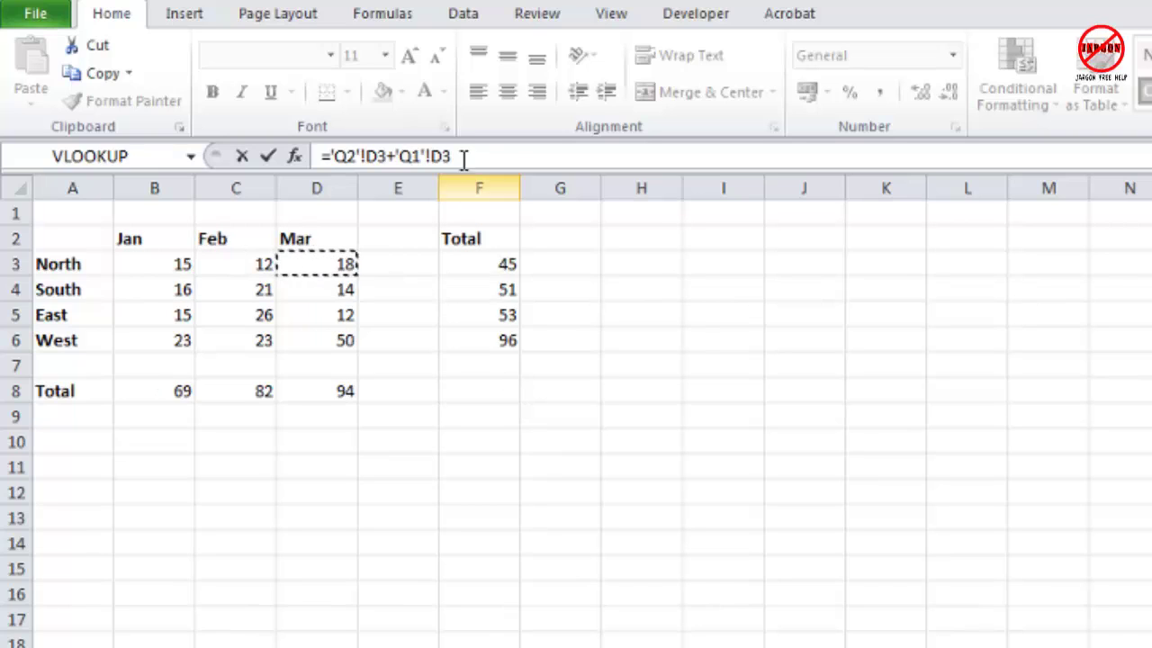
left_click(467, 155)
type("+")
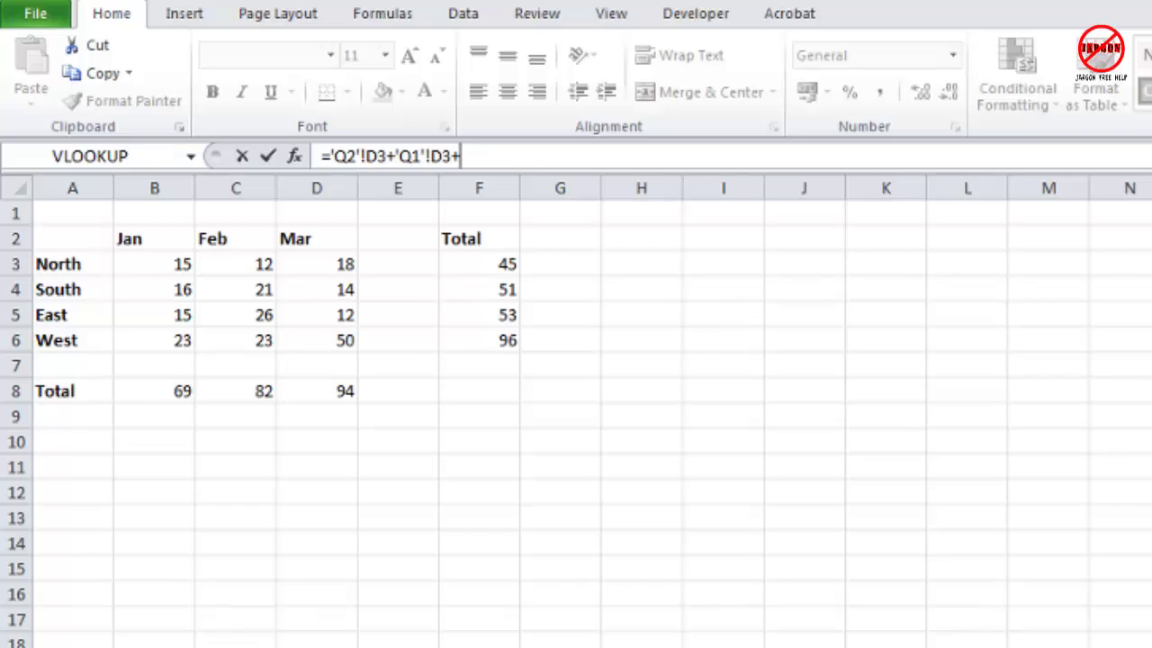
key("ctrl+Page_Down")
key("ctrl+Page_Down")
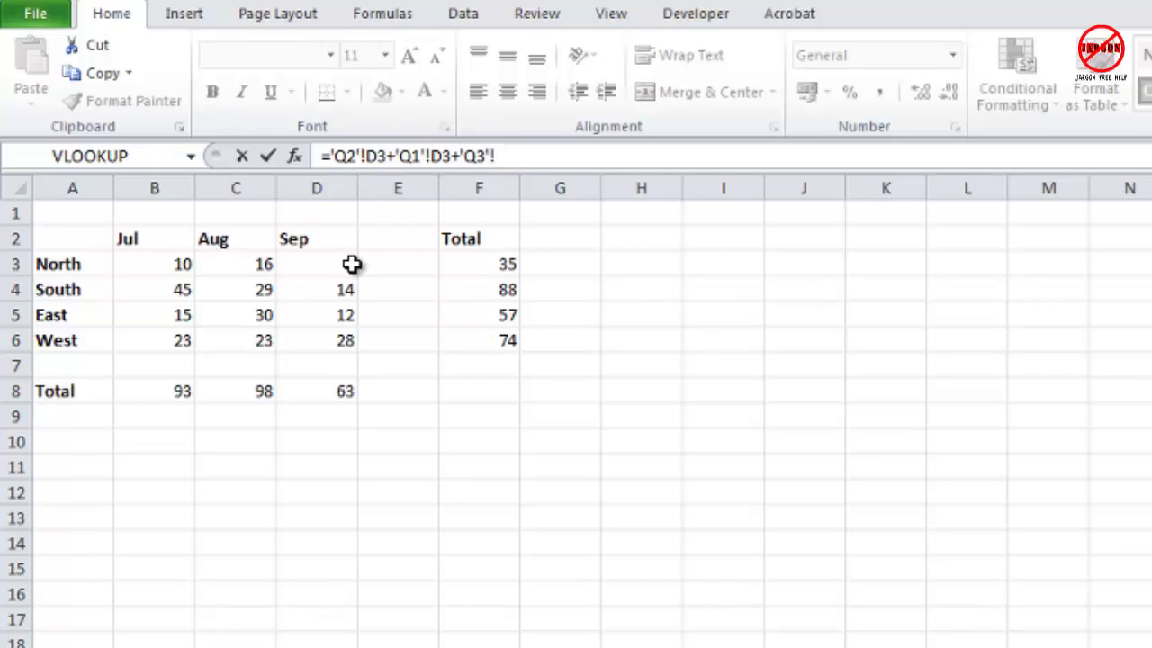
left_click(329, 268)
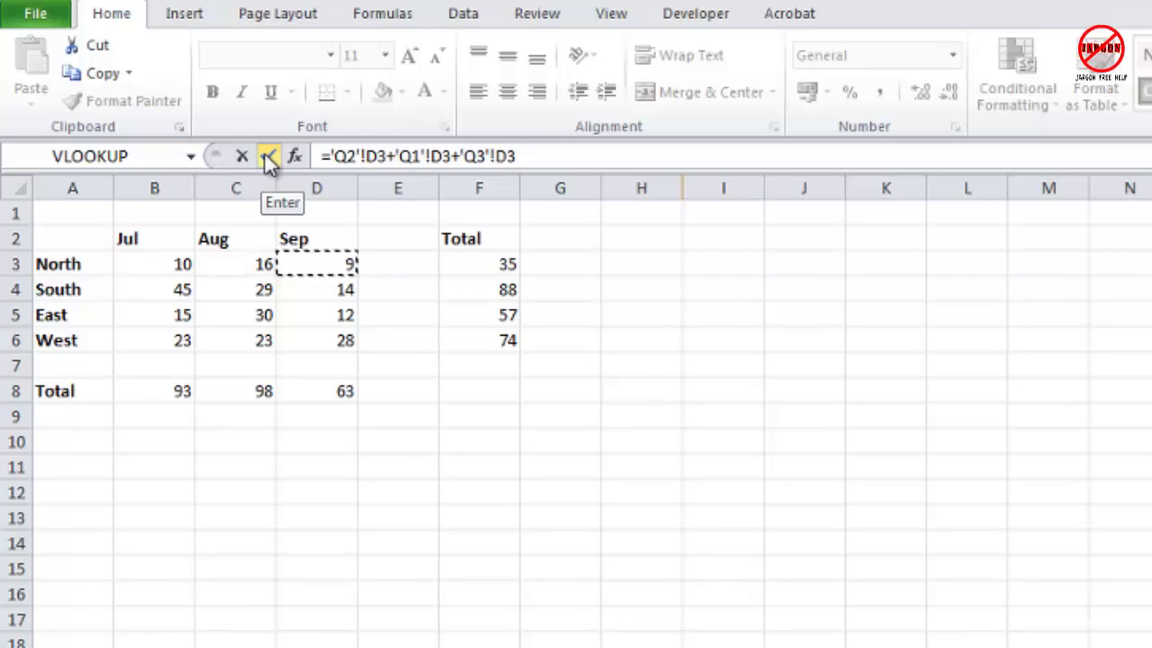
key("Return")
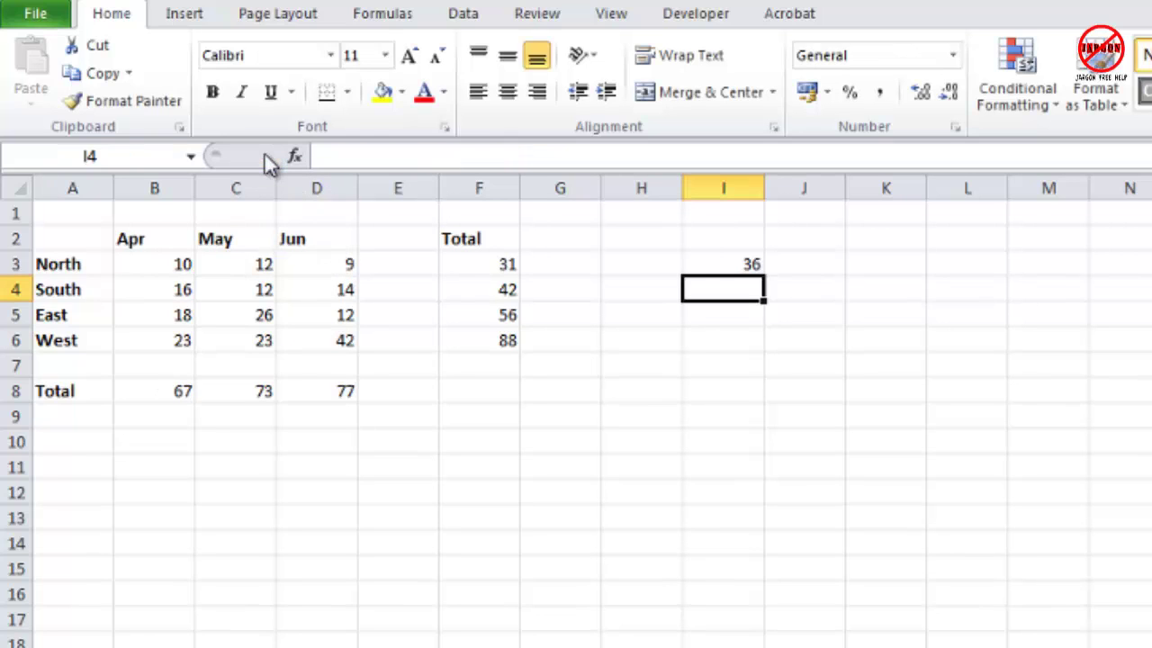
left_click(739, 263)
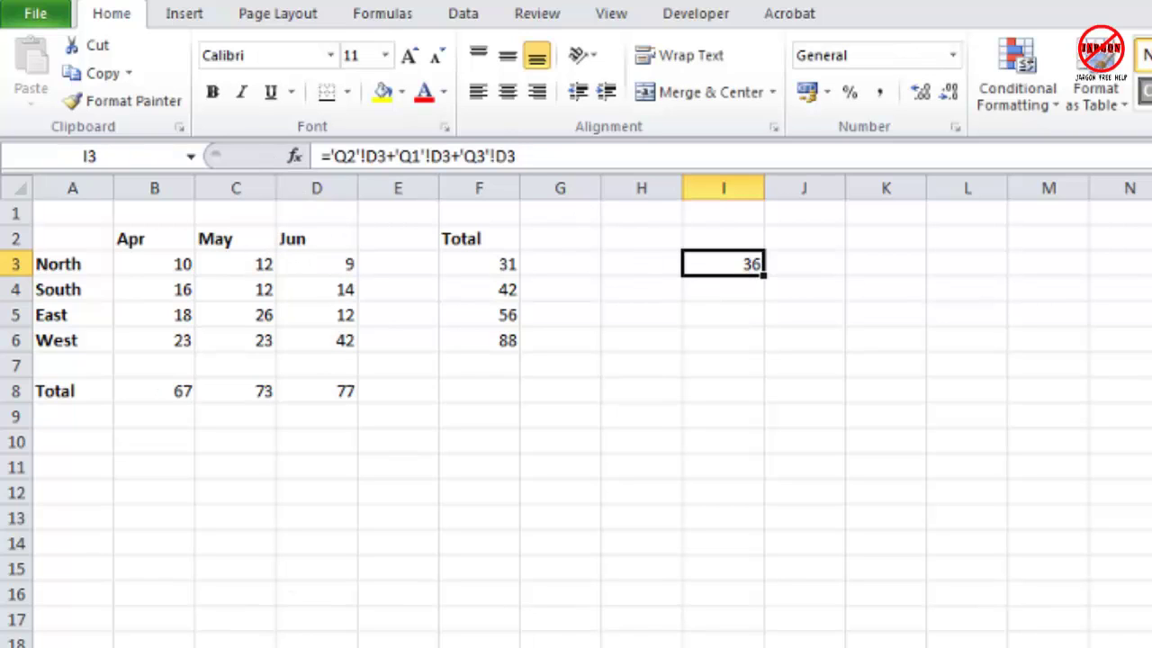
Change Q1's North March value to 16, then clear the test formula in Q2's I3.
key("ctrl+Page_Up")
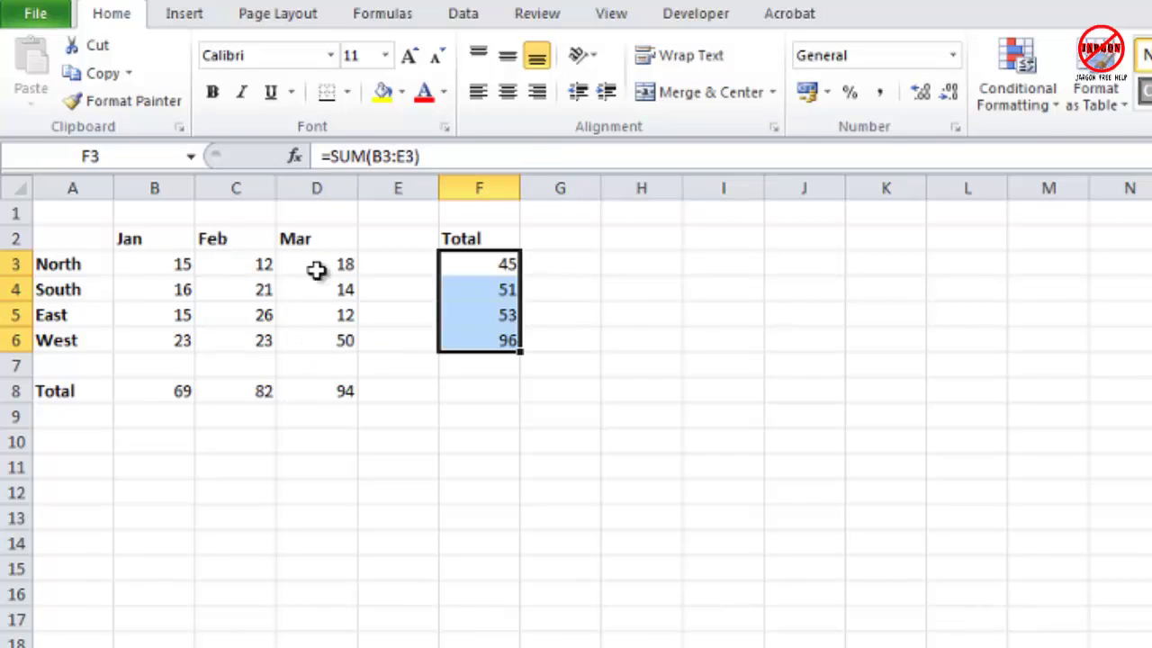
left_click(316, 267)
type("16")
key("Return")
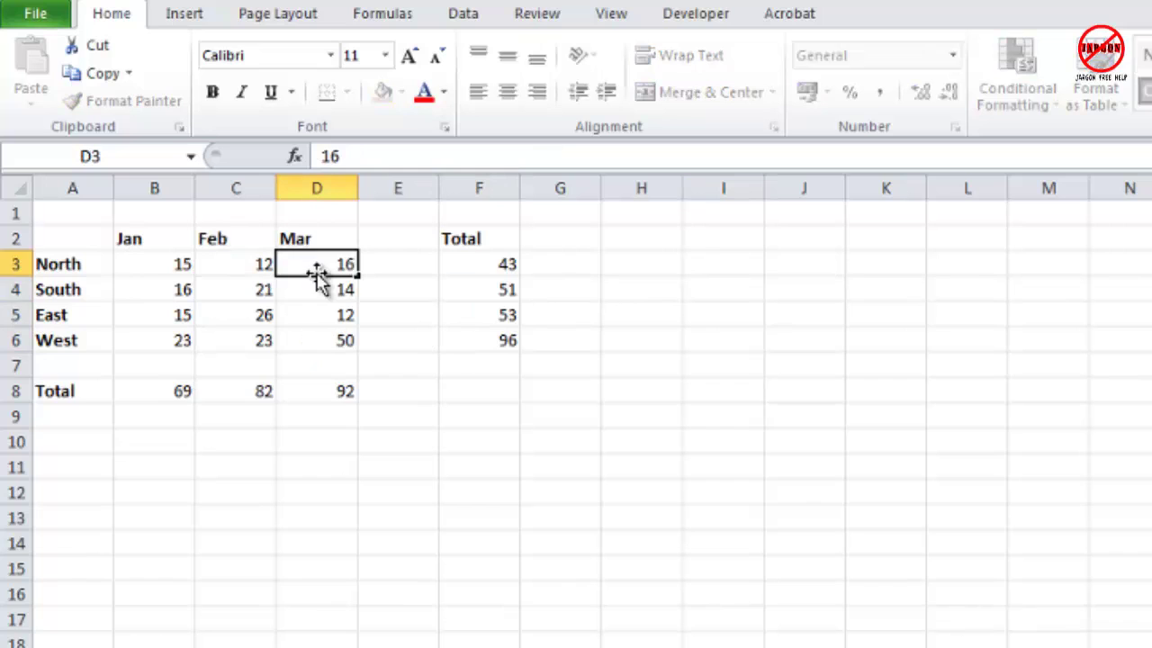
key("ctrl+Page_Down")
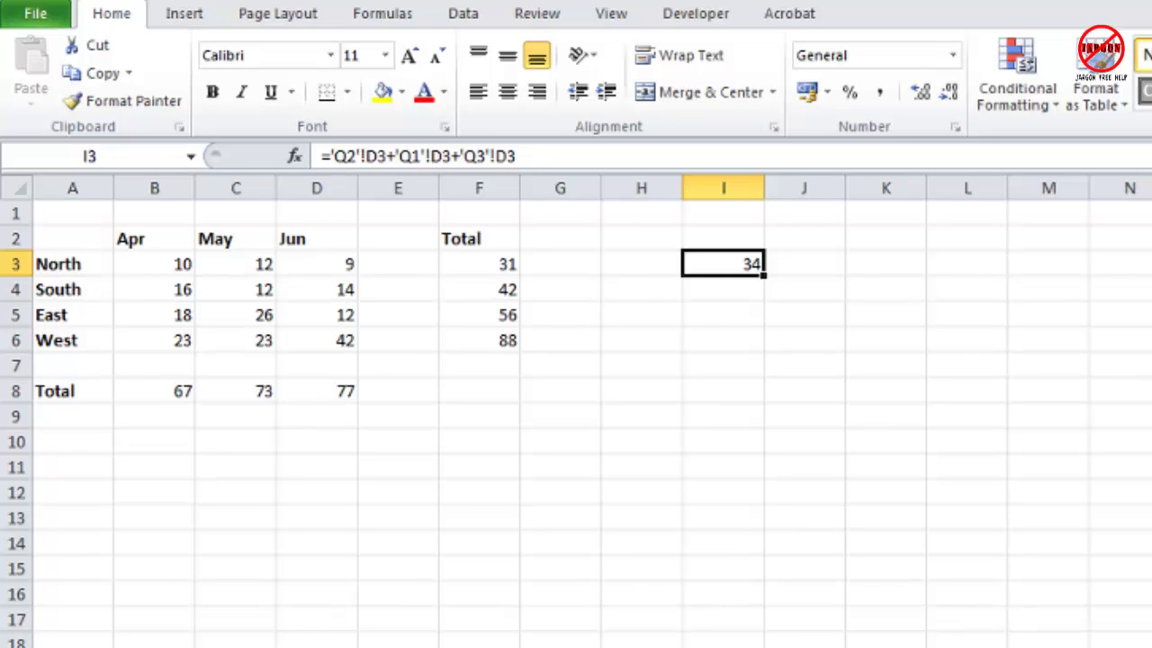
key("Delete")
Link summary B3 to the Q1 sheet's F3 total and fill down to B6 (43, 51, 53, 96).
left_click(687, 298)
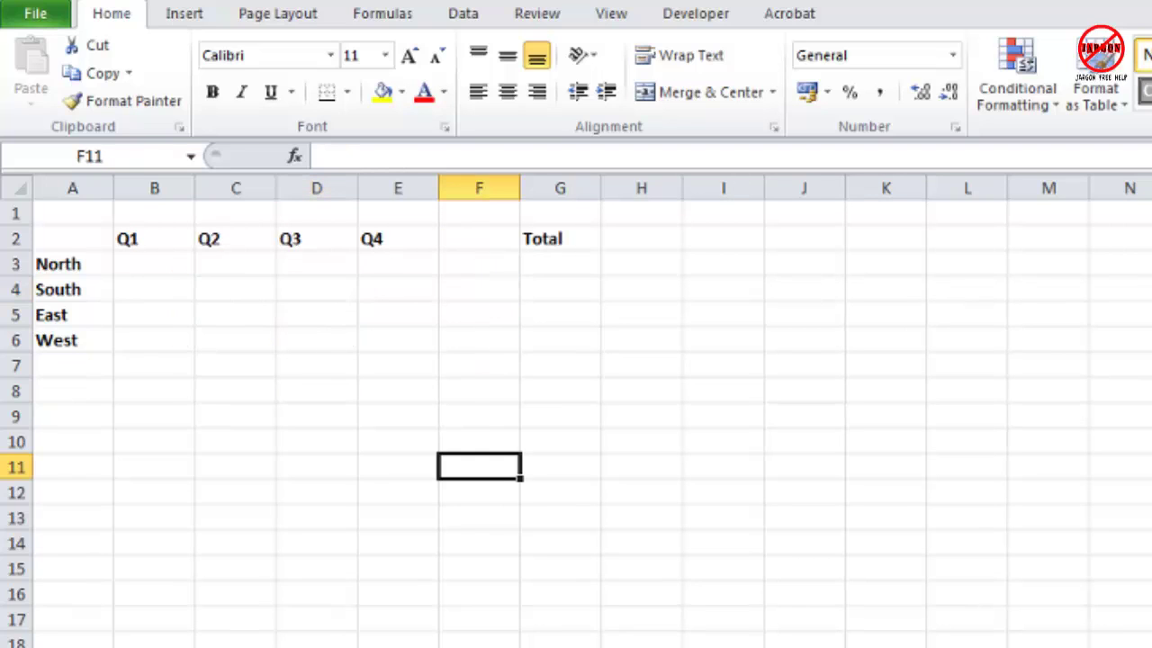
left_click(153, 260)
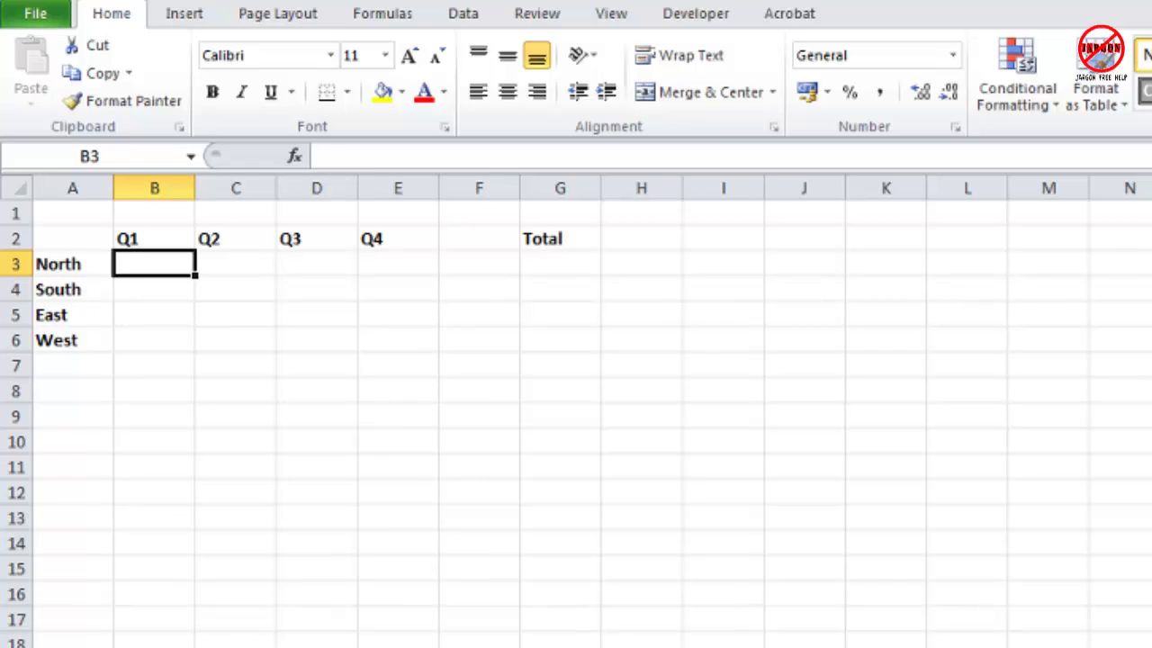
type("=")
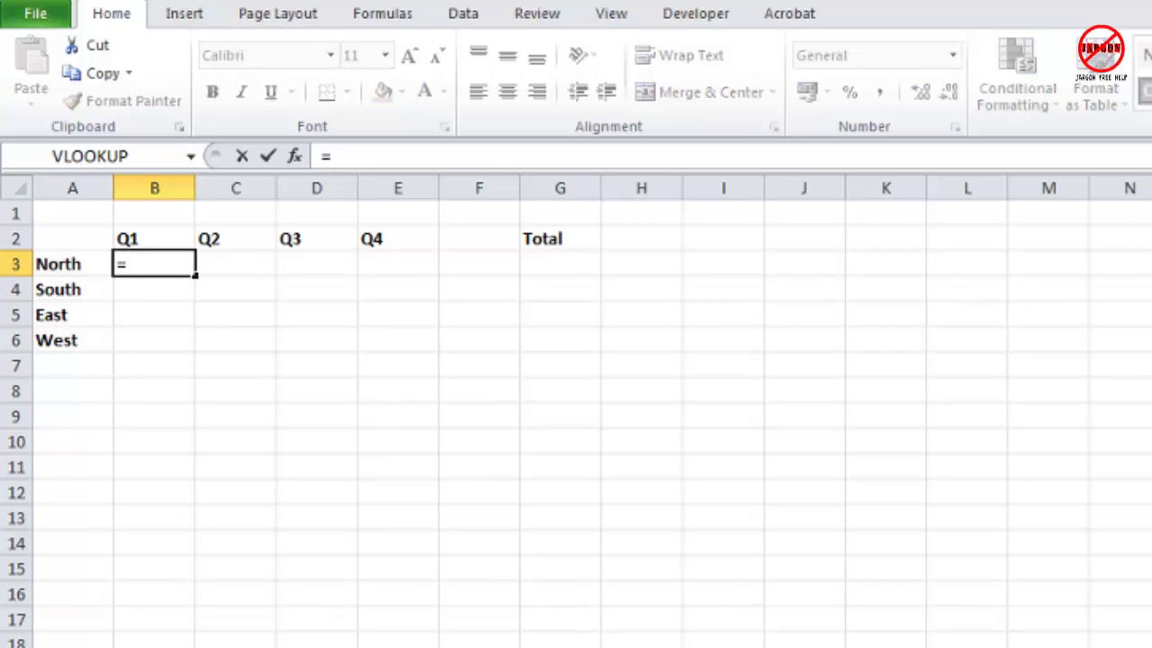
key("ctrl+Page_Down")
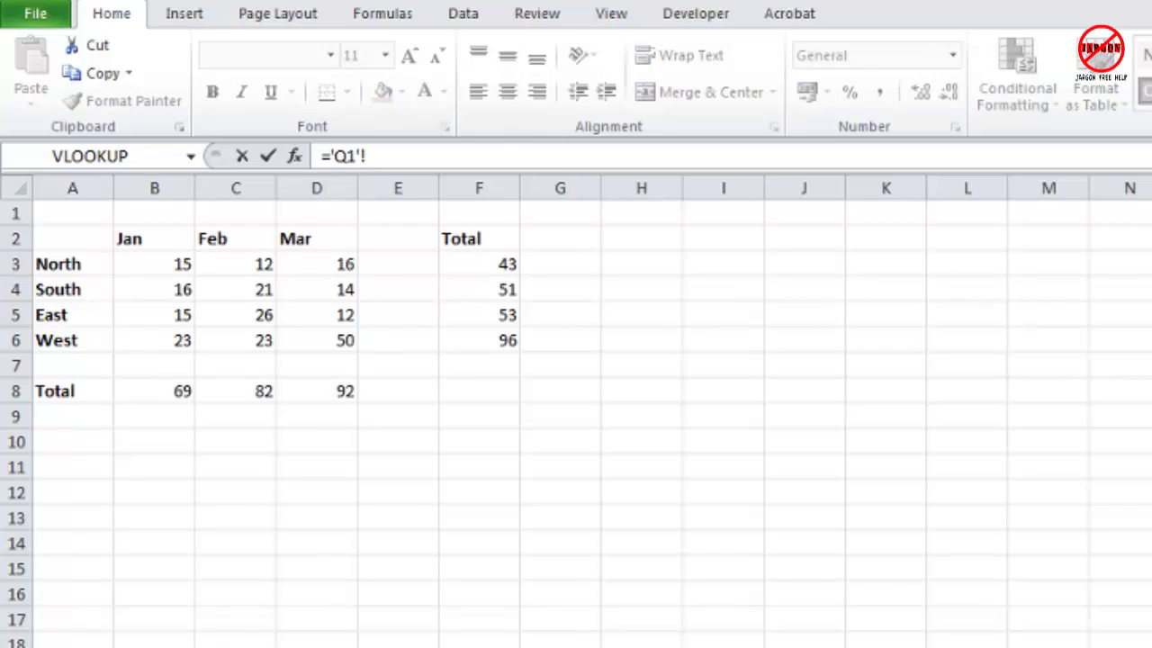
left_click(502, 265)
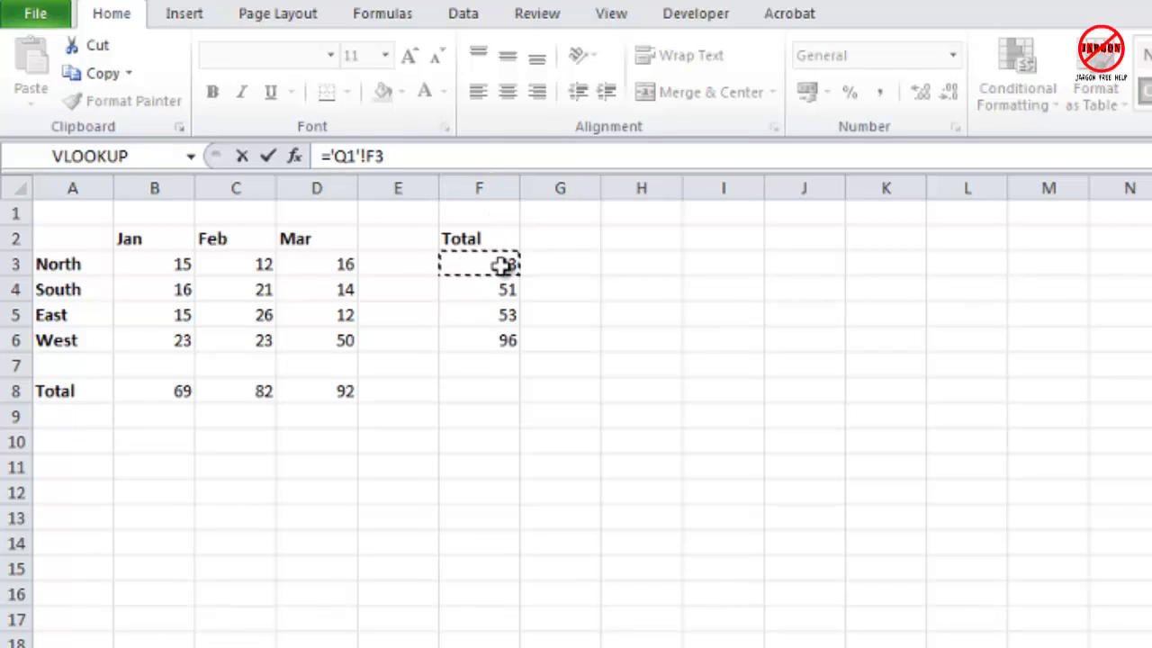
key("Return")
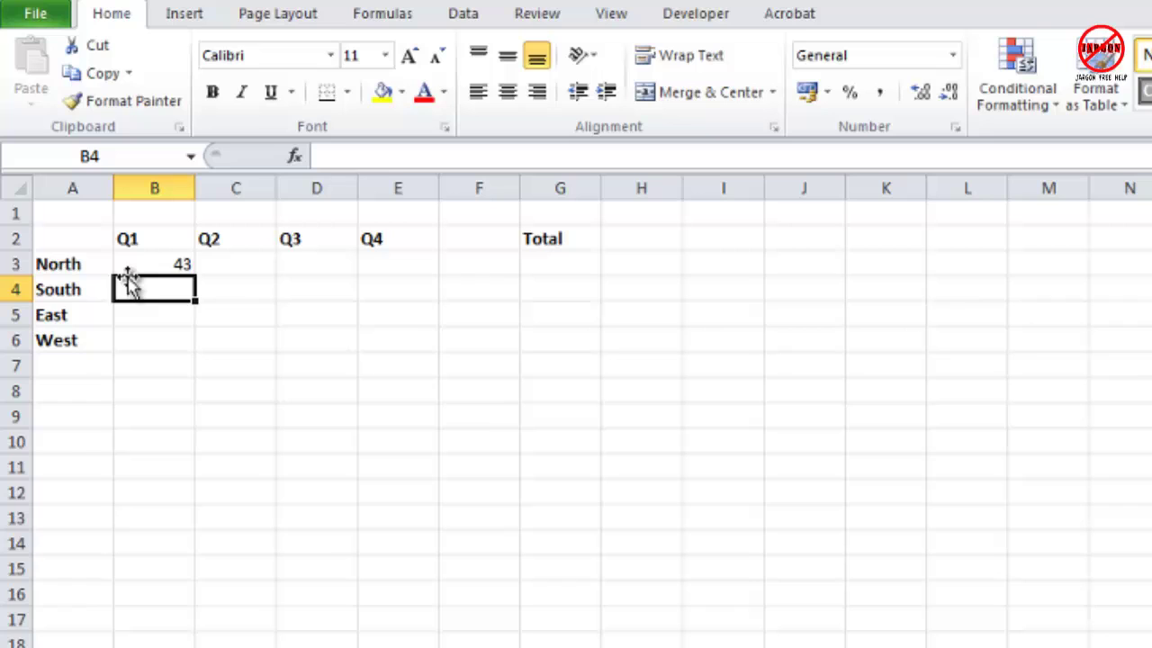
left_click(151, 263)
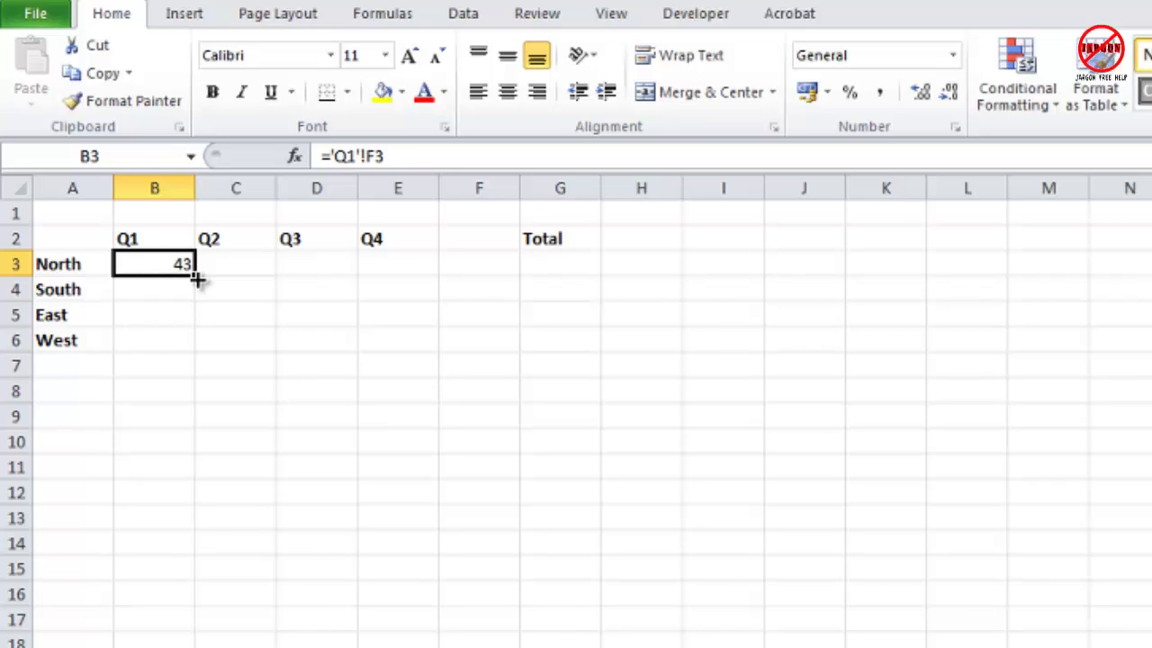
left_click_drag(197, 280, 198, 350)
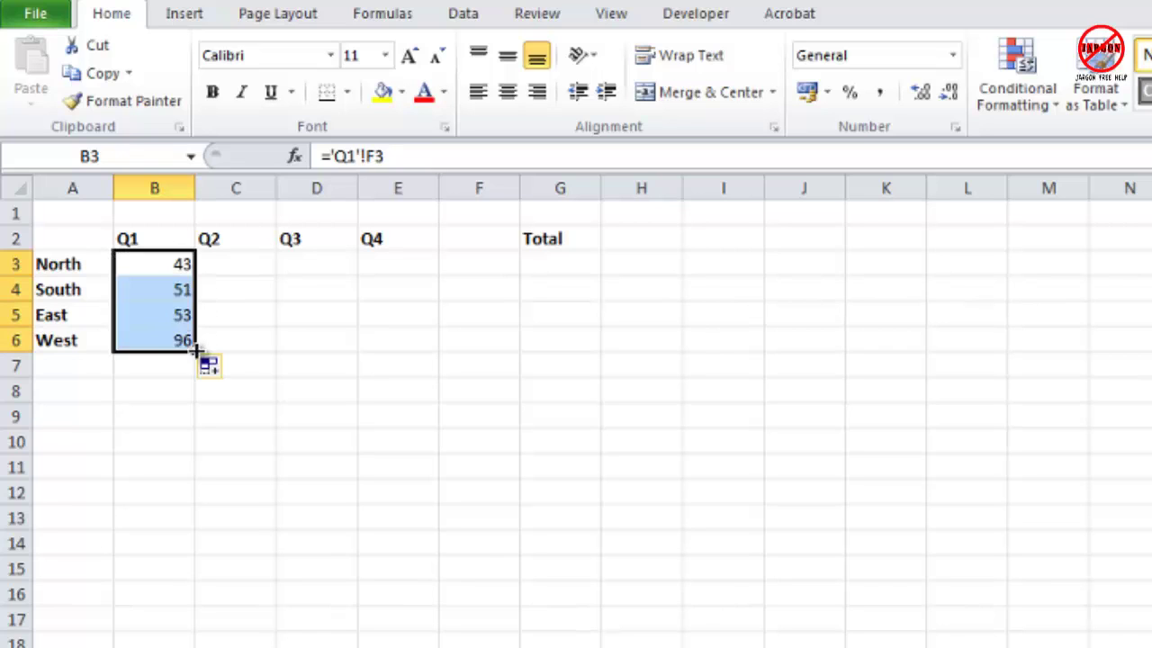
left_click(159, 292)
Check the B4–B6 links, then set Q1's North March value to 20 so North Q1 reads 47.
left_click(165, 314)
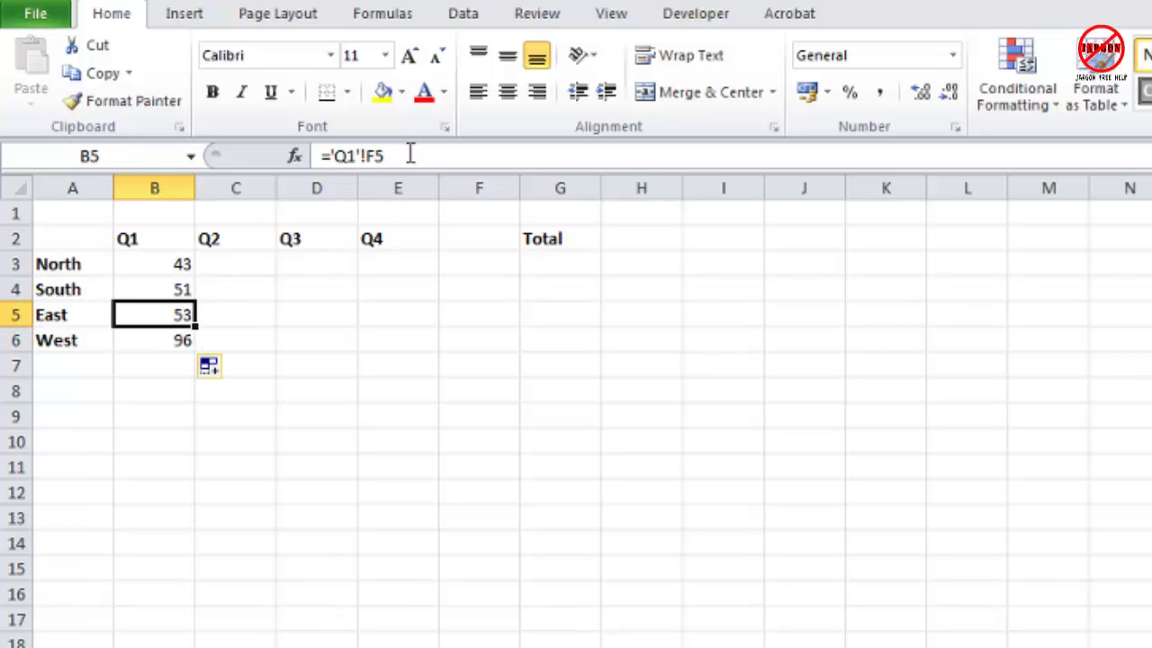
left_click(171, 338)
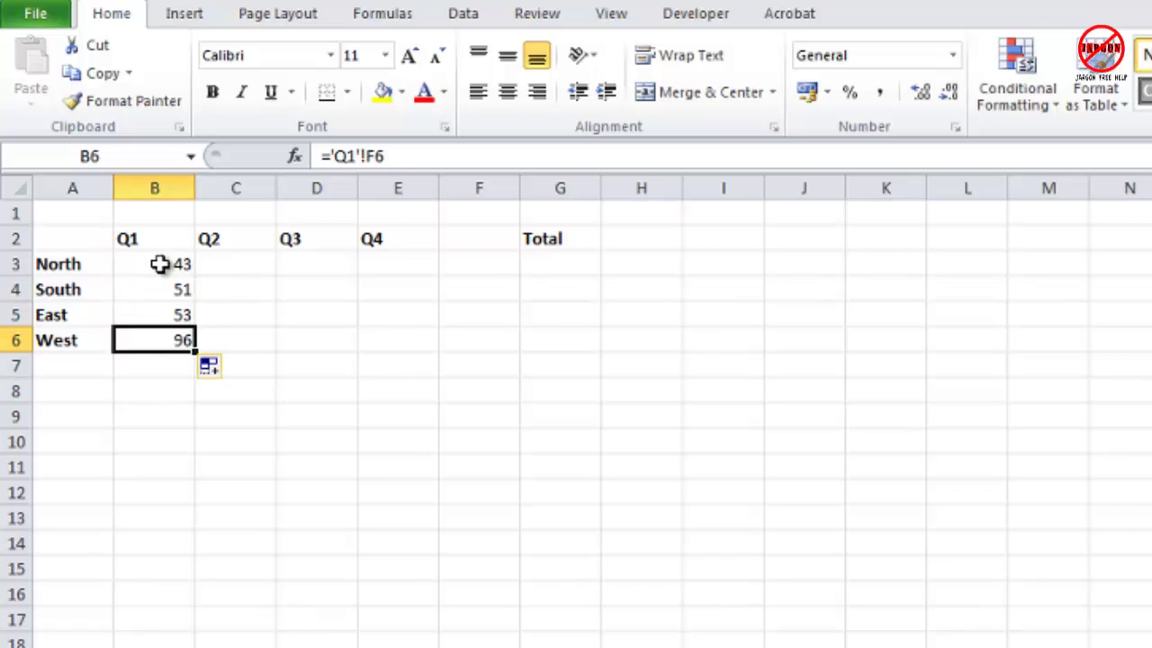
left_click(159, 263)
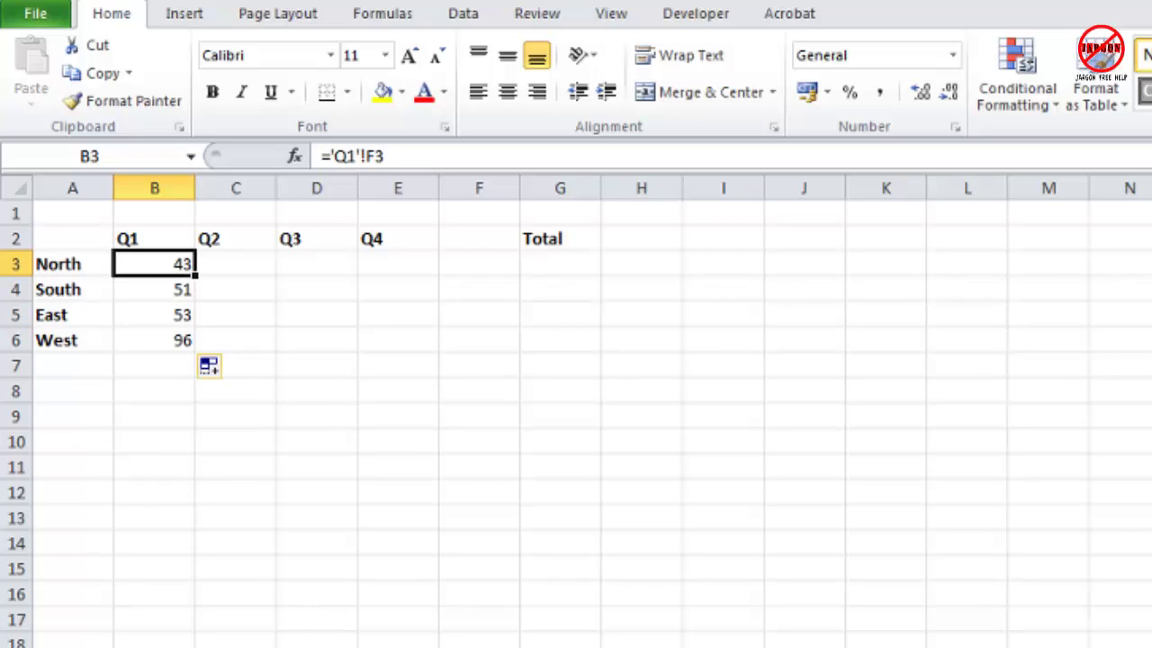
key("ctrl+Page_Up")
left_click(342, 264)
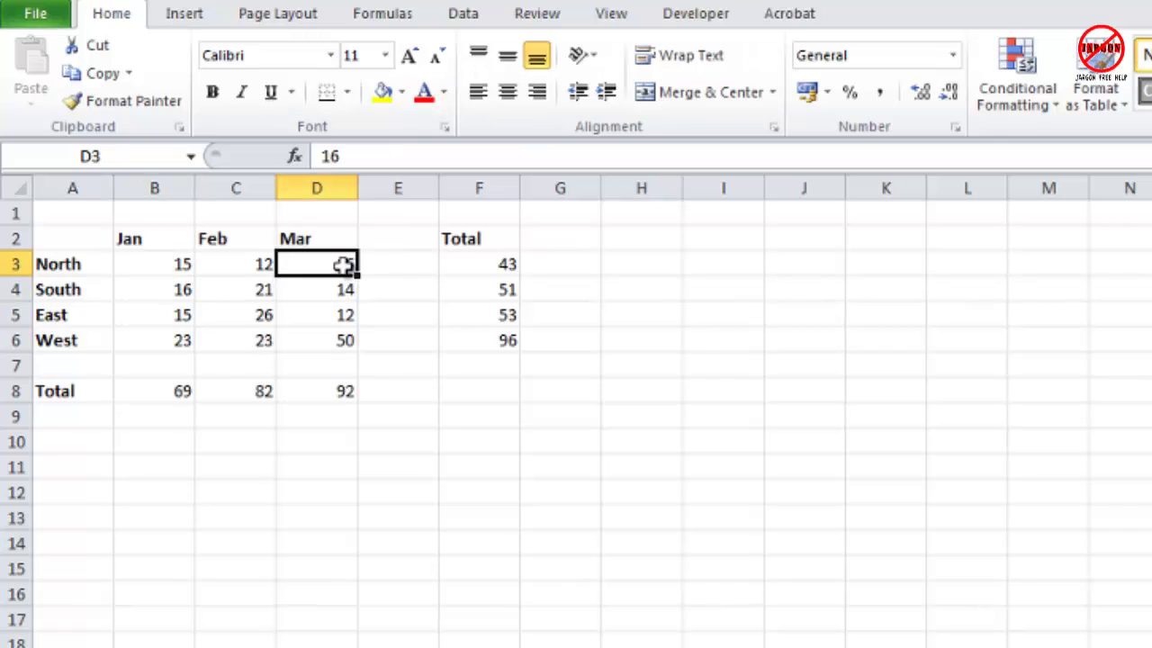
type("20")
key("Return")
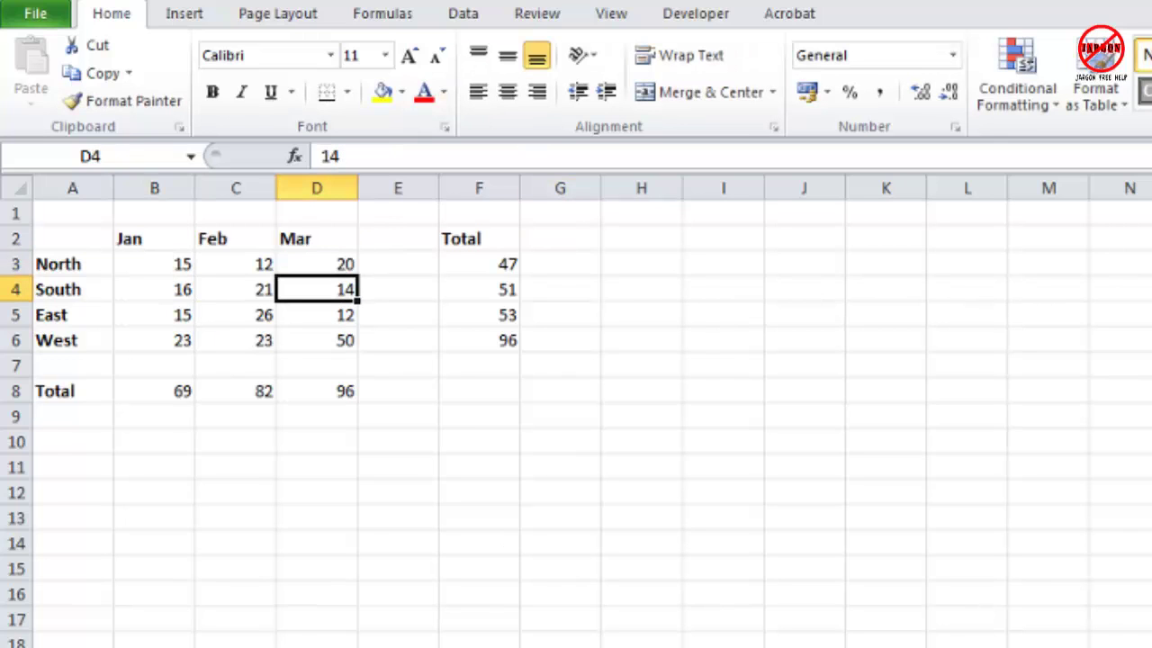
key("ctrl+Page_Down")
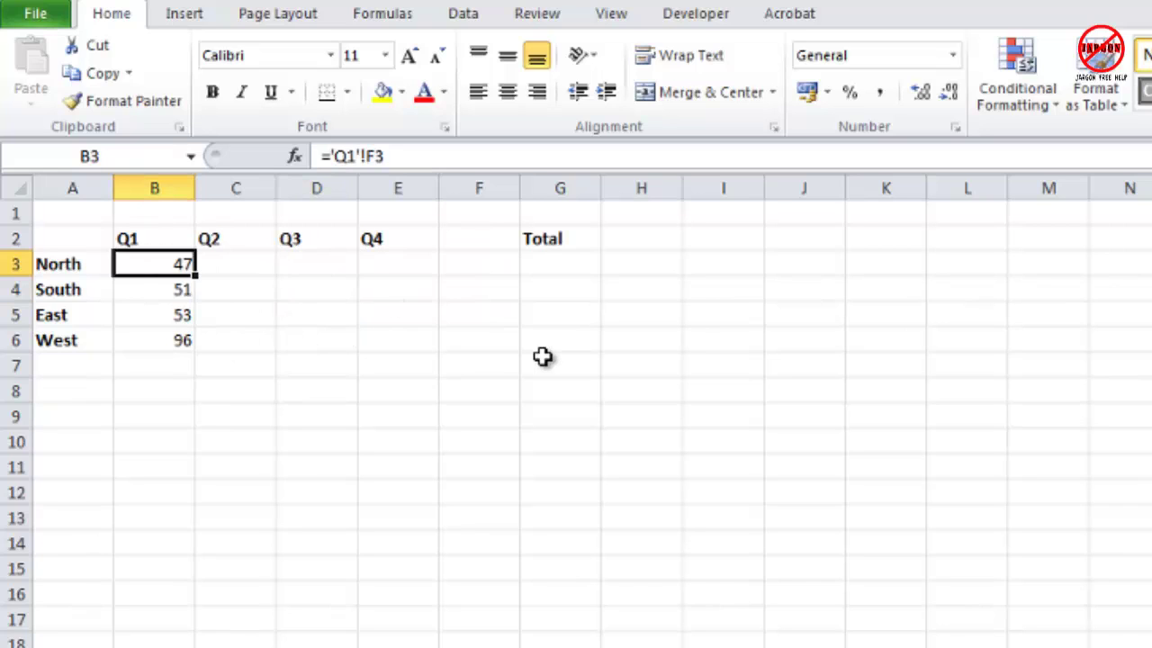
Copy the Q2 sheet's F3:F6 totals and paste them into summary C3, producing #REF! errors.
left_click(221, 273)
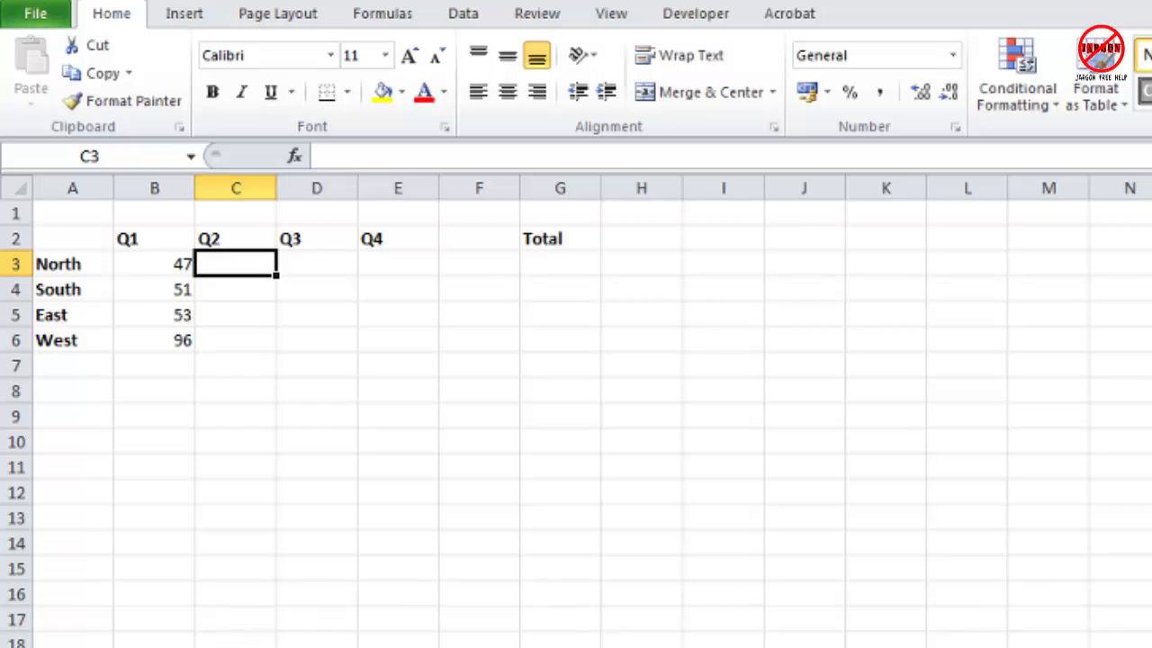
key("ctrl+Page_Down")
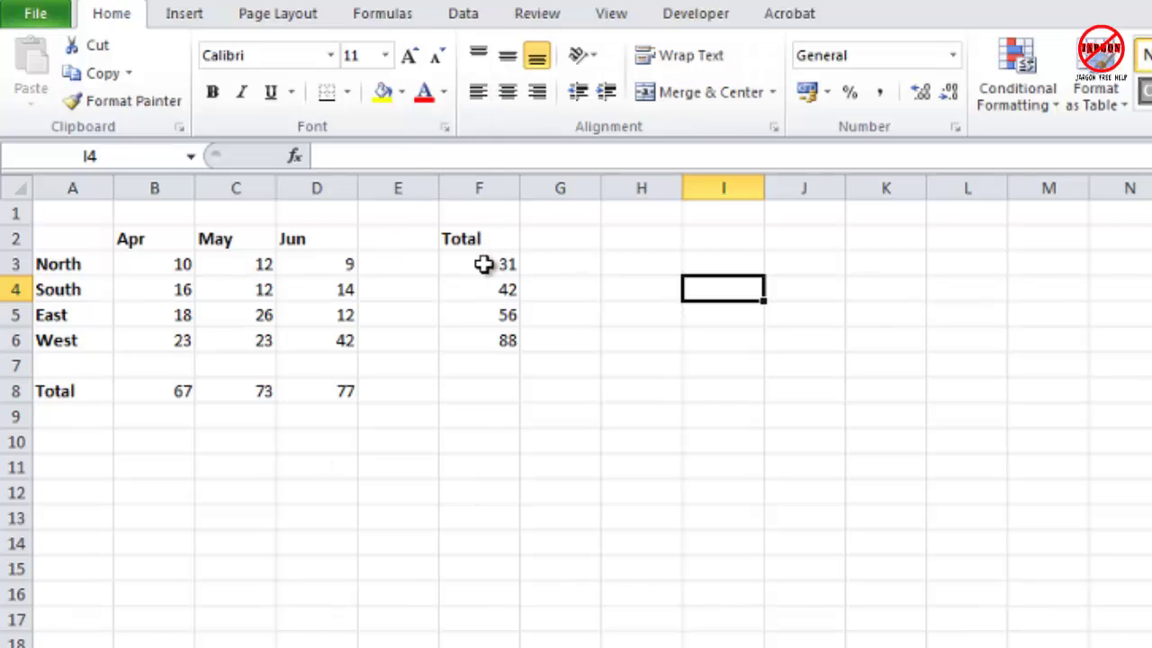
left_click_drag(486, 264, 474, 340)
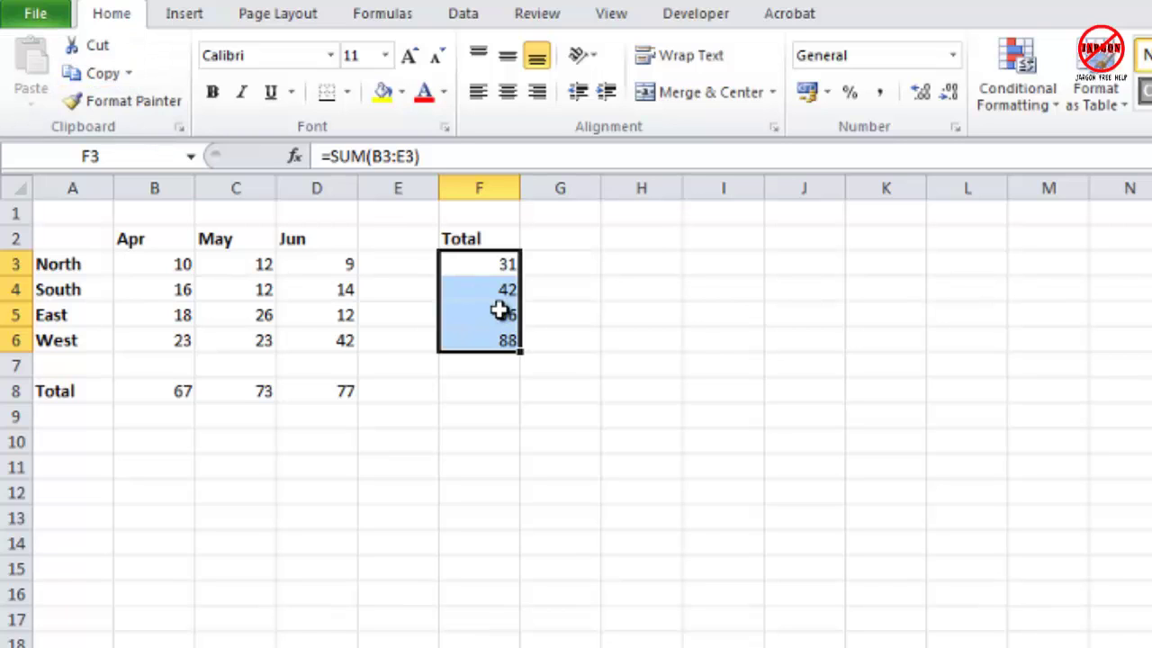
right_click(499, 310)
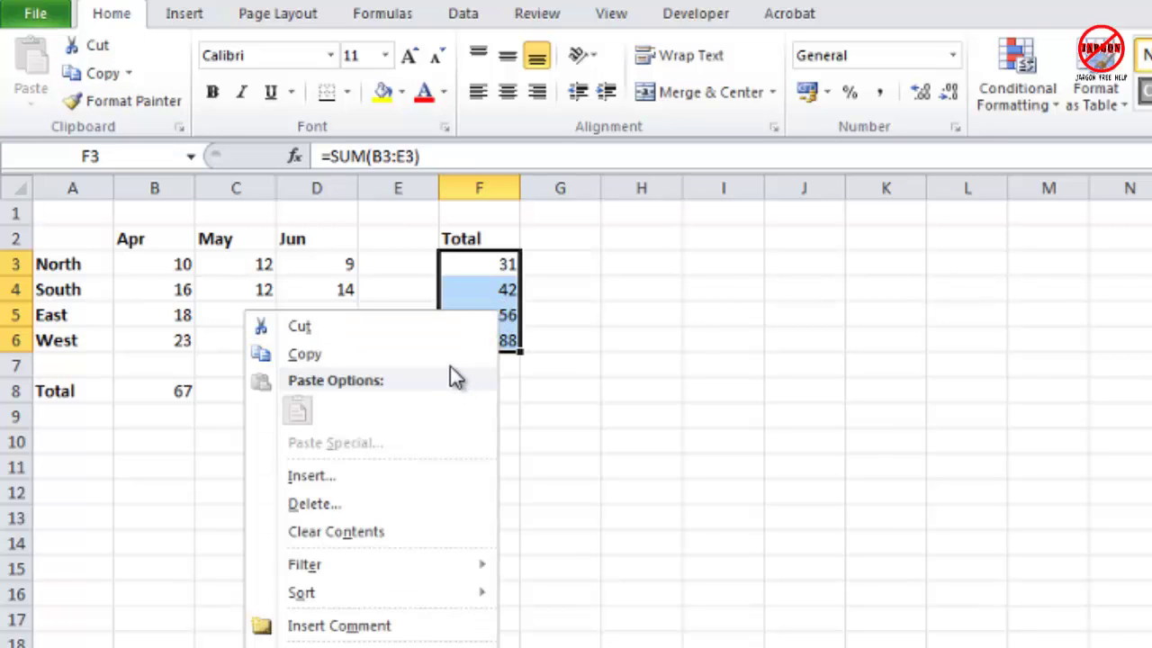
left_click(448, 356)
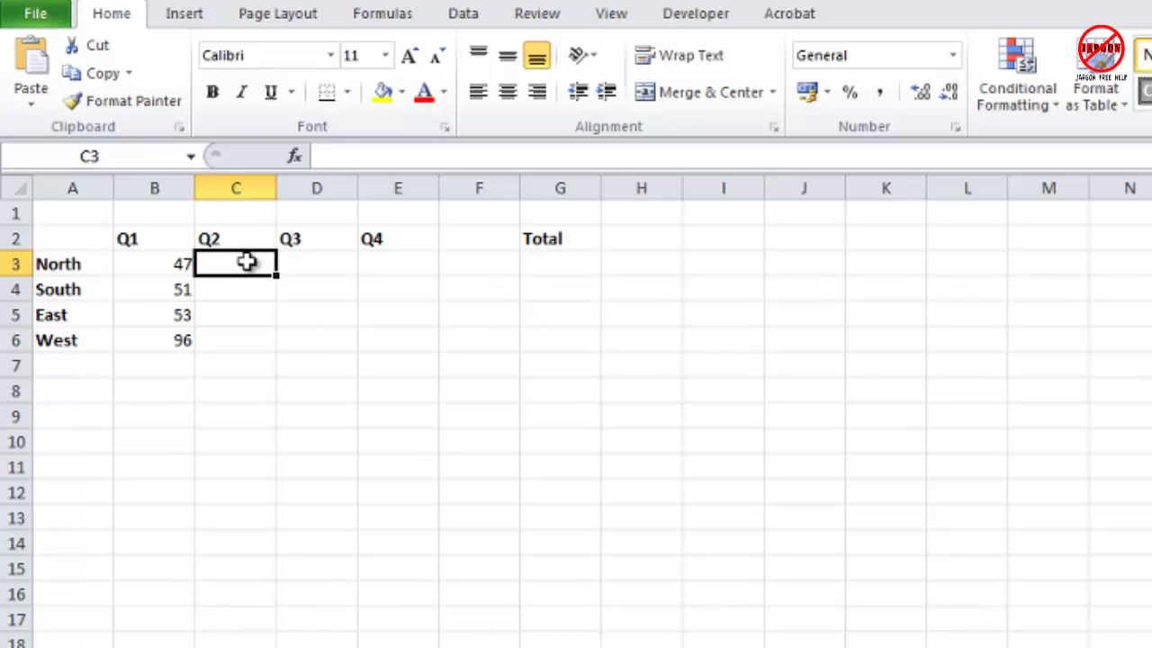
right_click(246, 261)
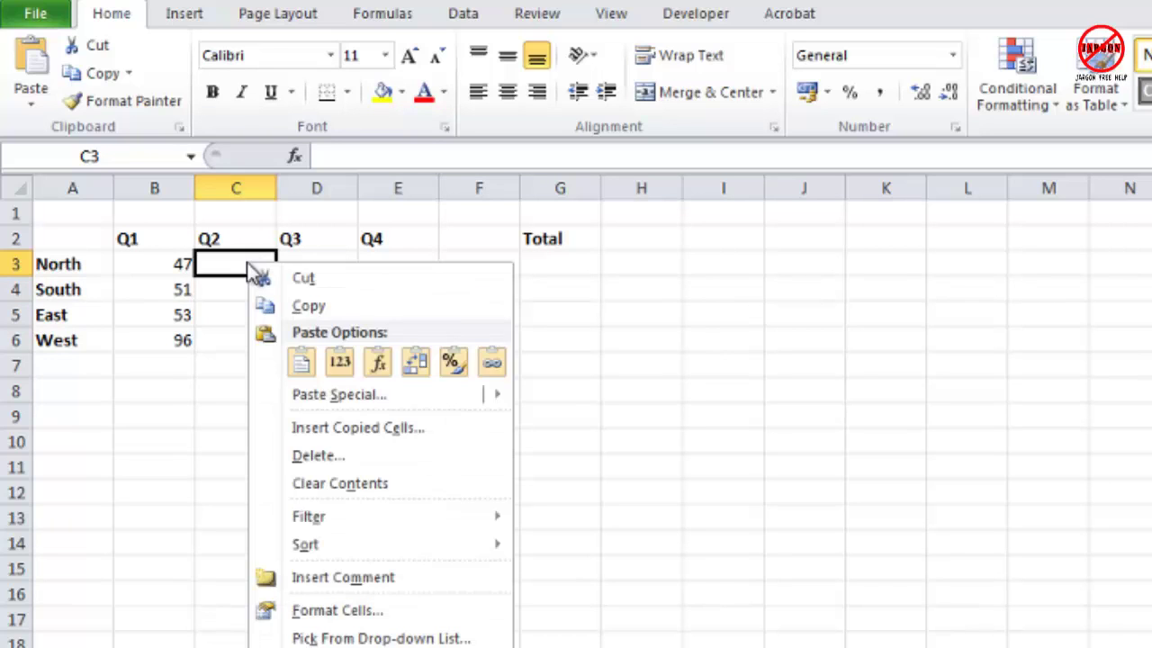
left_click(34, 67)
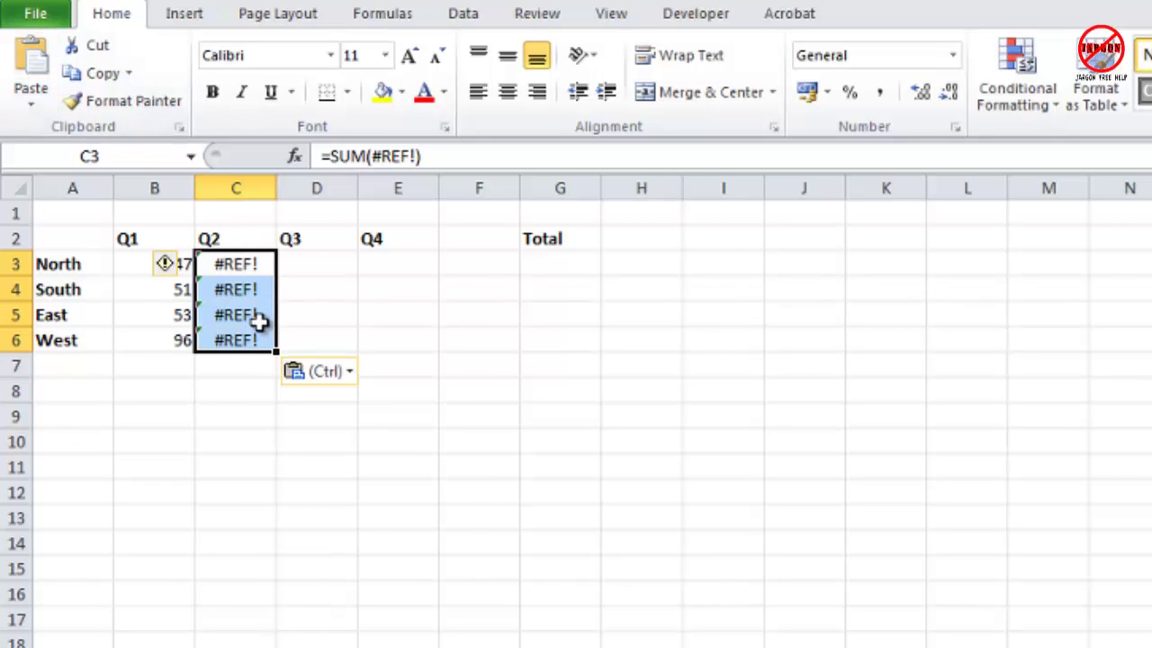
Clear the #REF! cells and Paste Link the Q2 totals into C3:C6 (31, 42, 56, 88).
key("Delete")
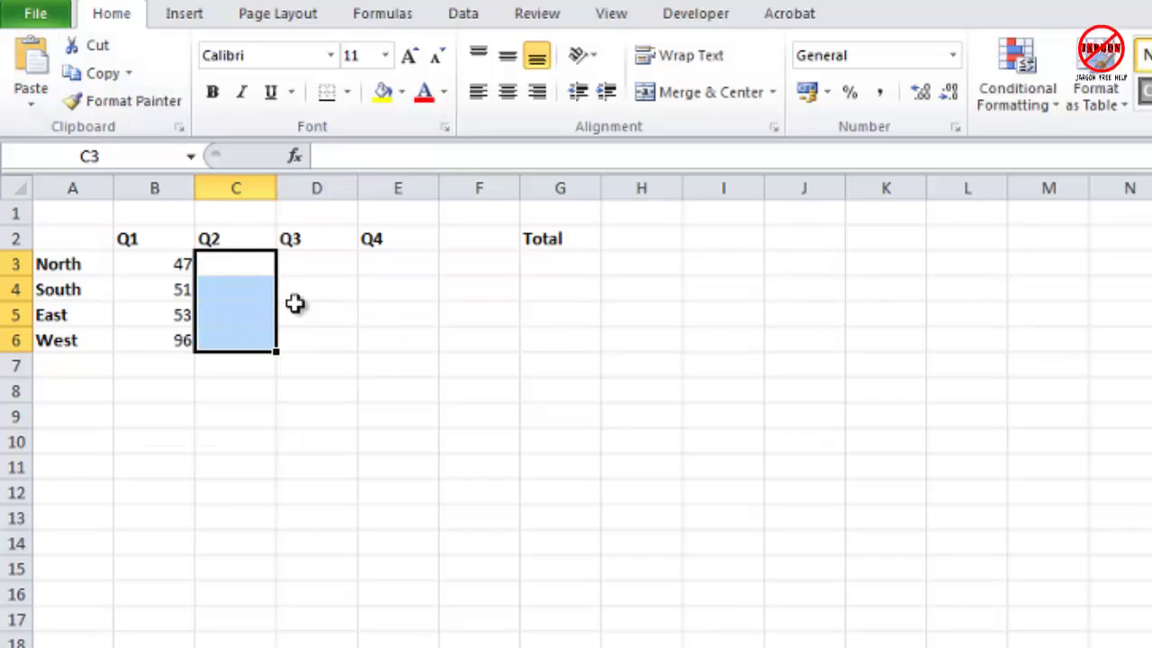
left_click(241, 267)
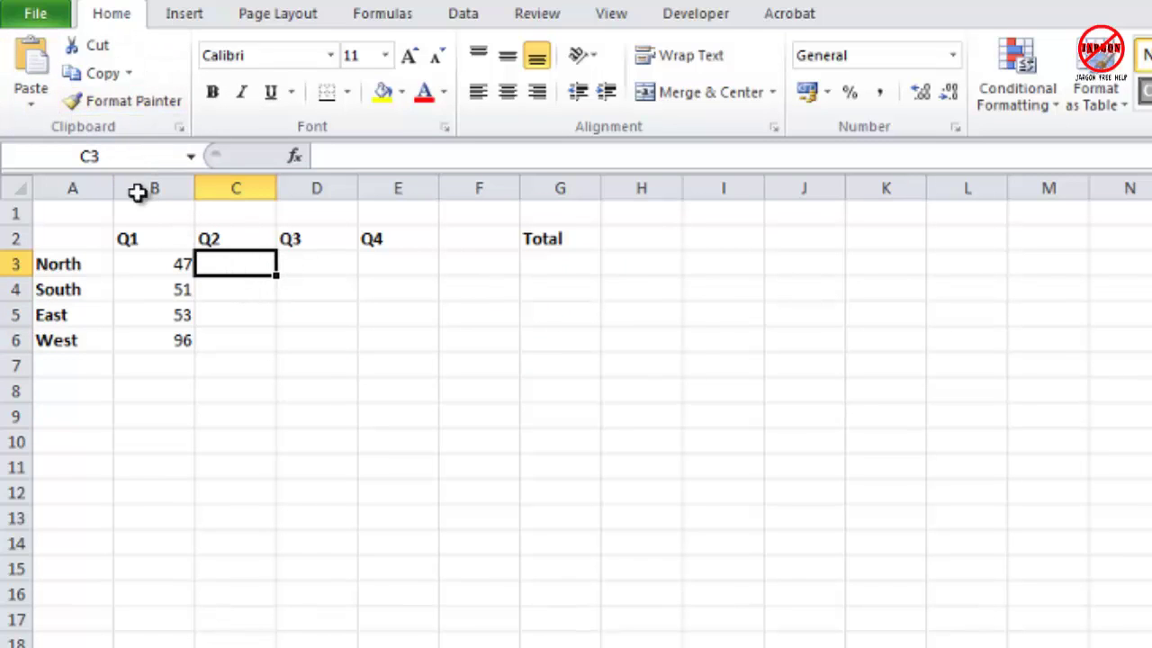
left_click(31, 106)
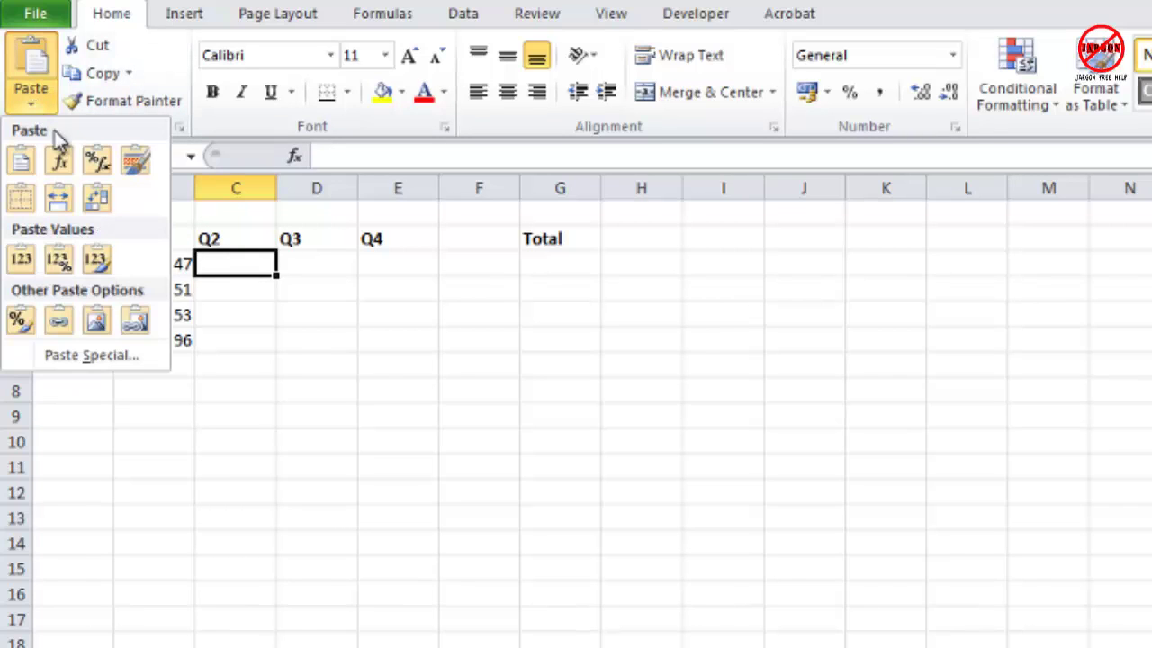
left_click(59, 324)
left_click(334, 263)
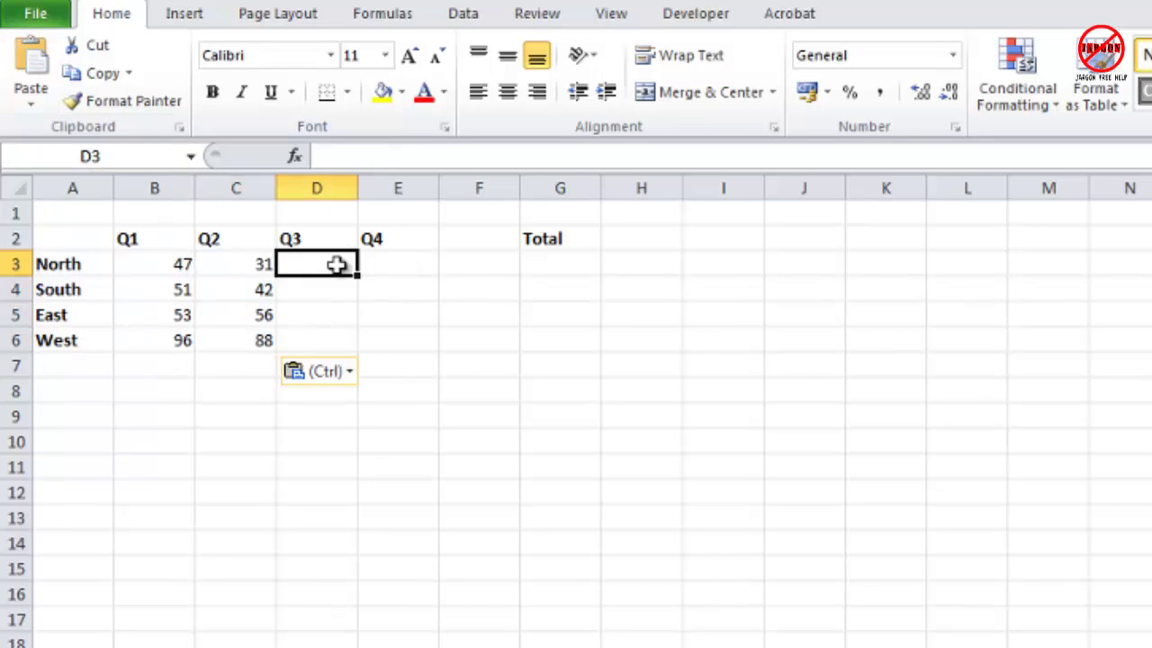
left_click(255, 268)
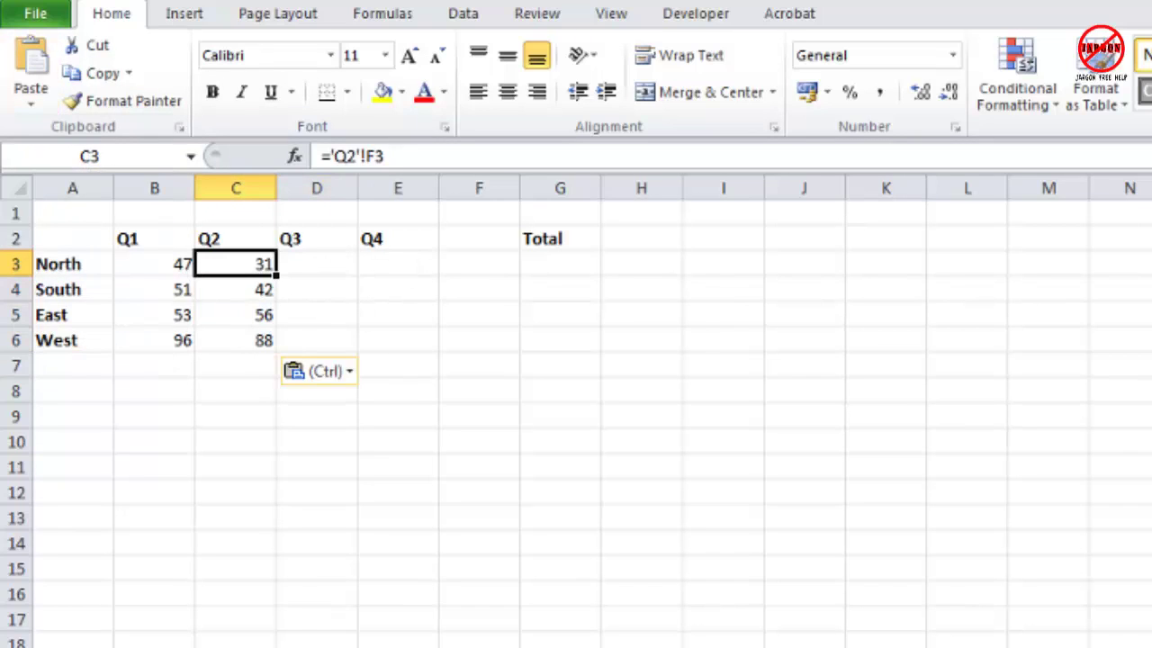
Set North's June value on the Q2 sheet to 15 and confirm the summary's North Q2 link shows 37.
key("ctrl+Page_Up")
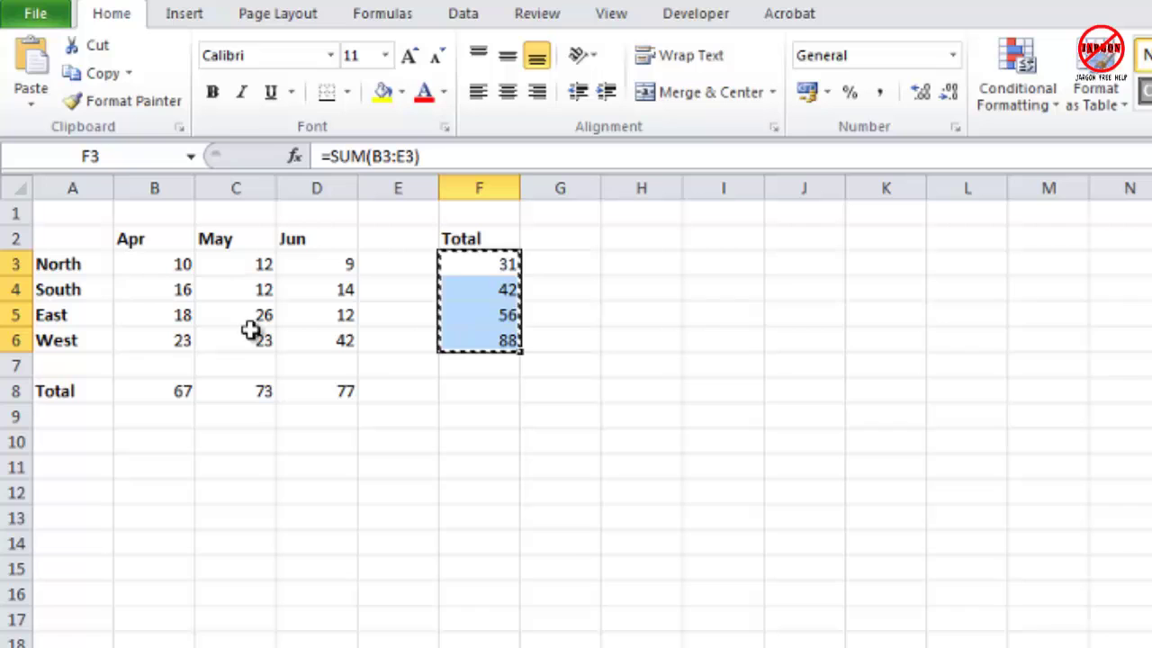
left_click(342, 264)
type("15")
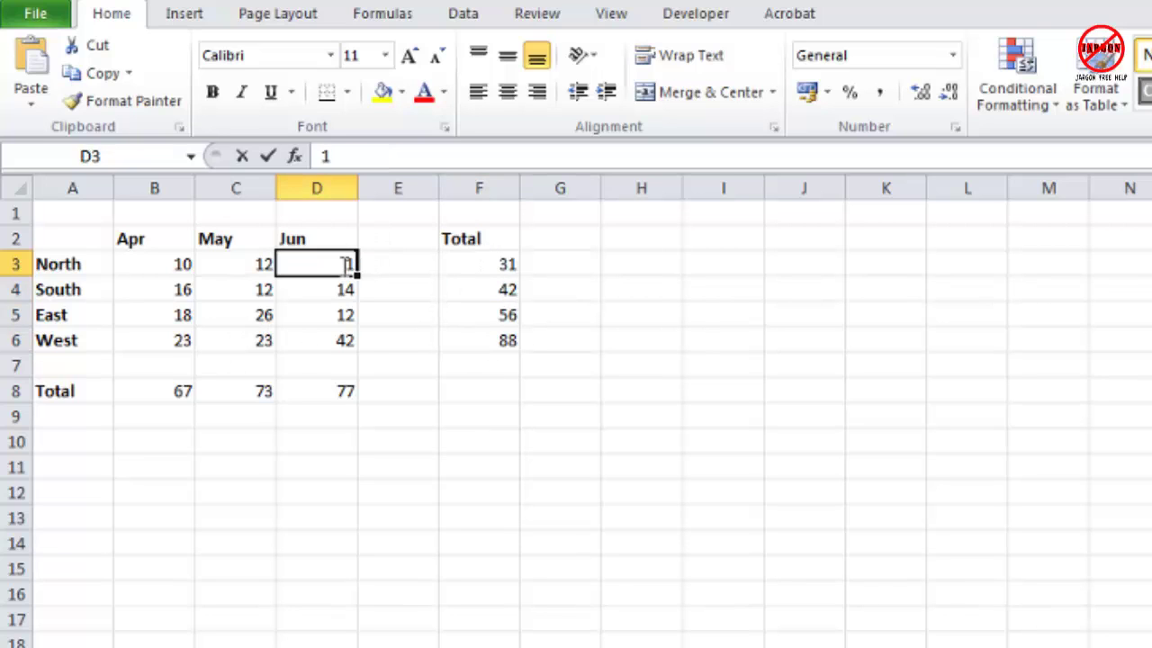
key("Return")
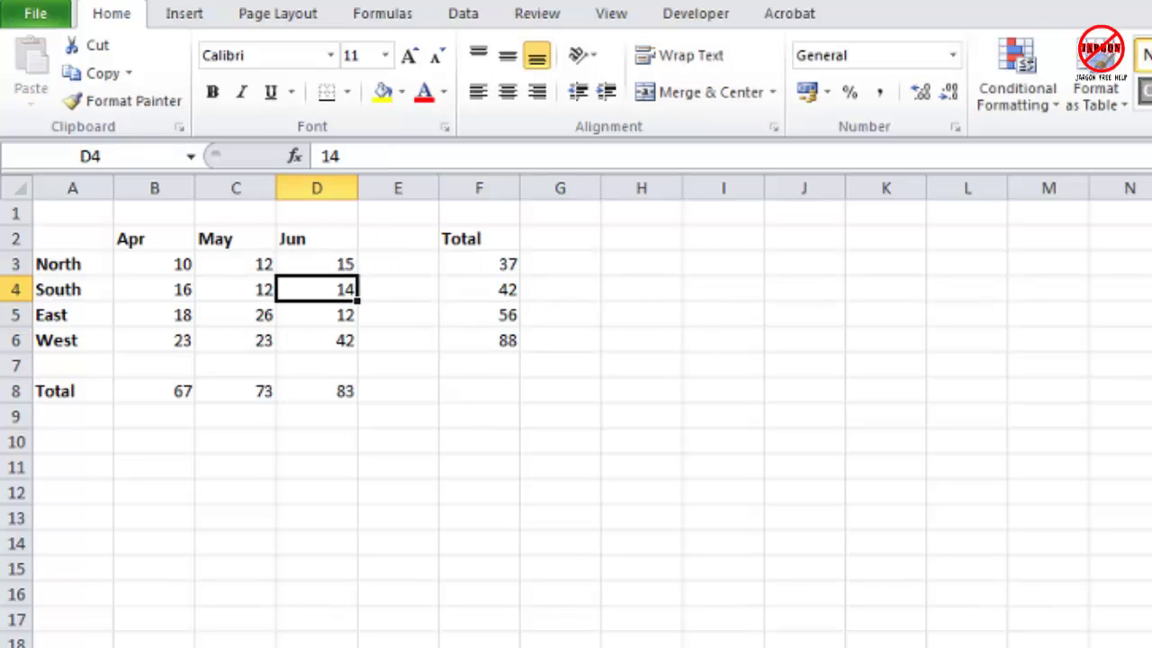
key("ctrl+Page_Down")
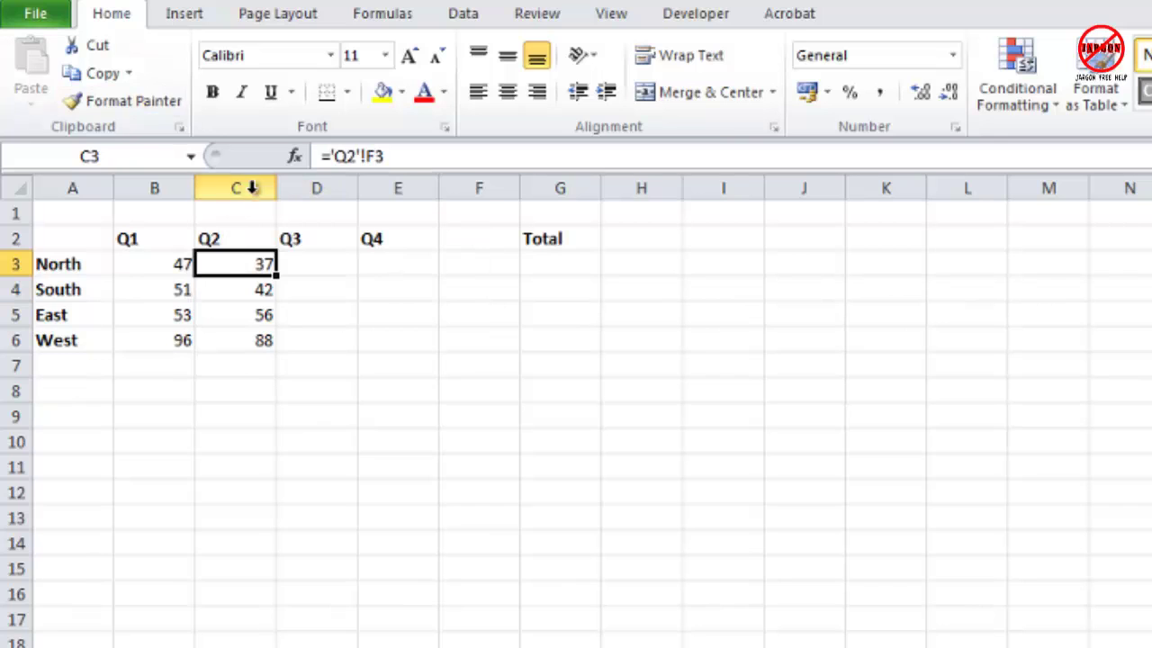
left_click(234, 289)
left_click(224, 263)
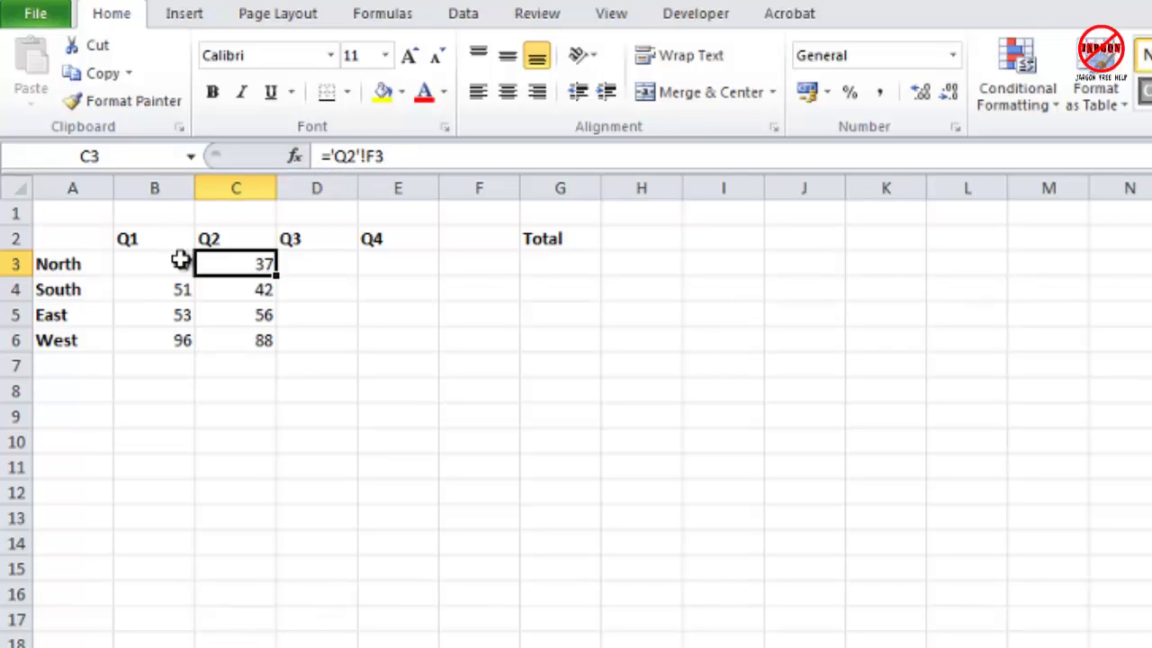
left_click(174, 264)
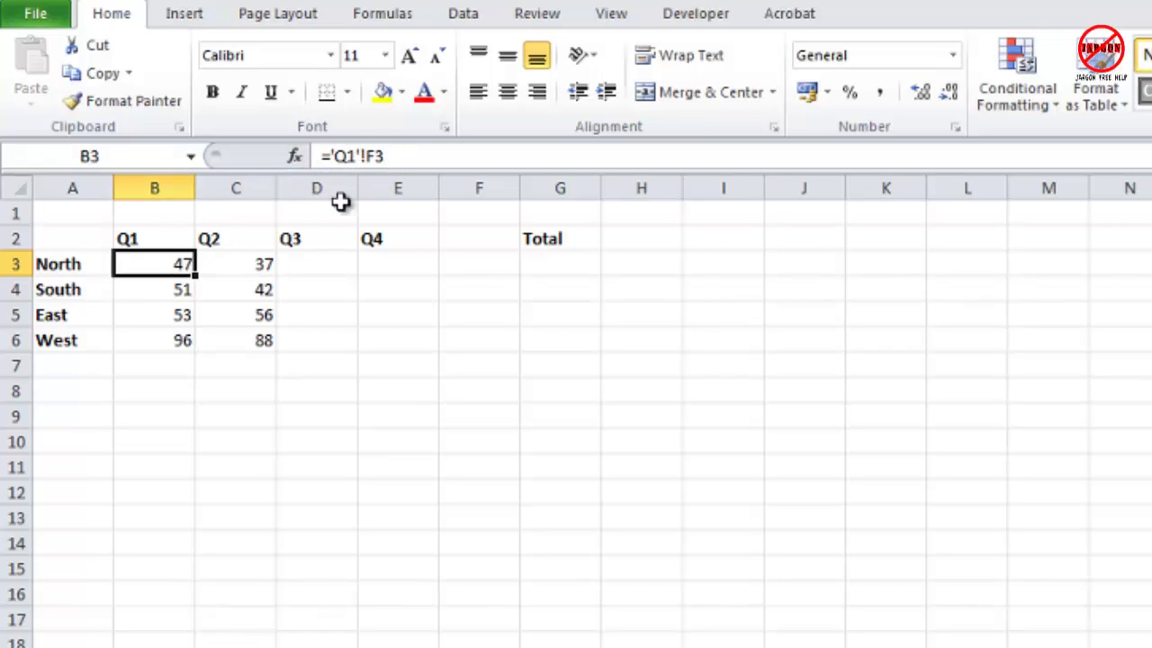
left_click(250, 263)
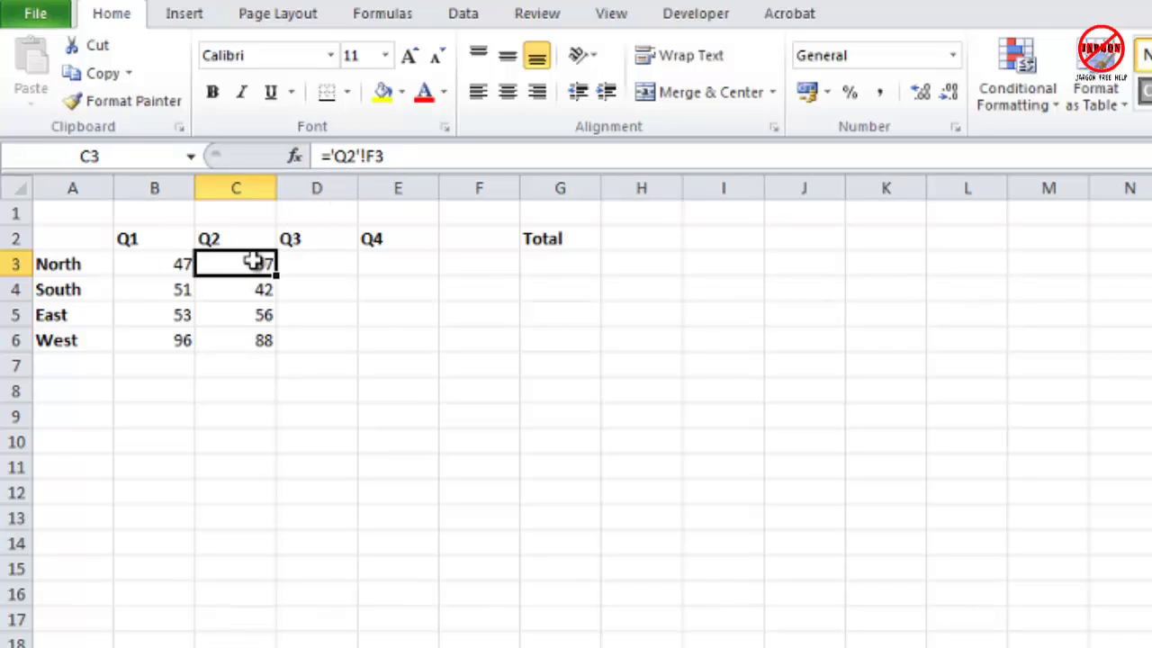
left_click(329, 264)
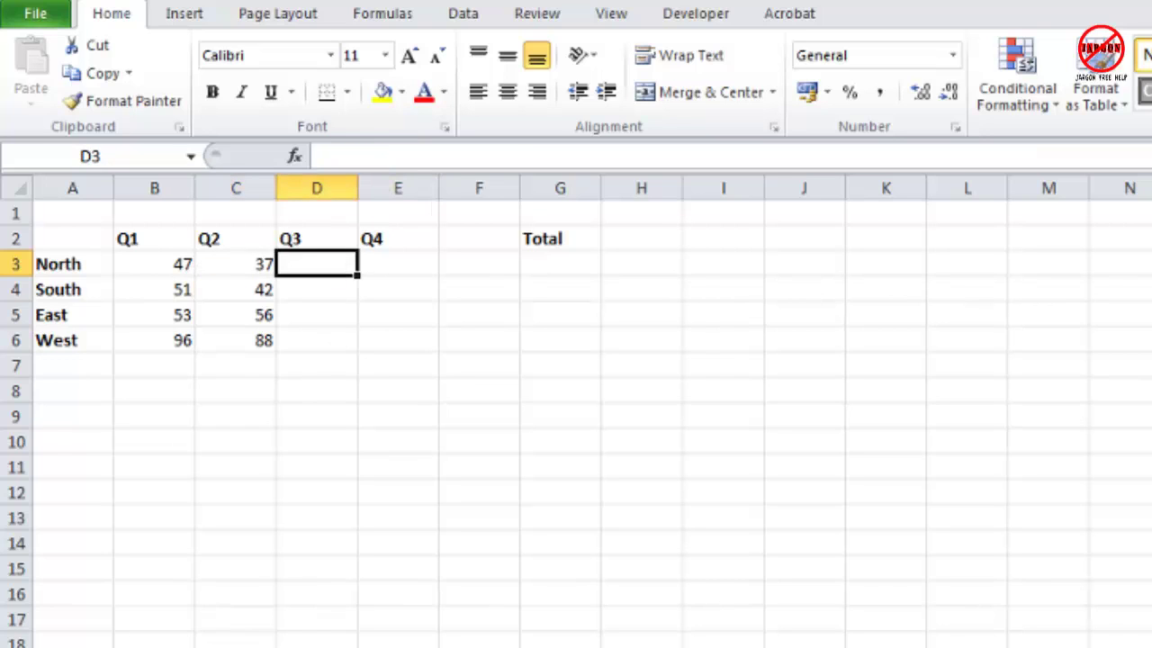
Paste Link the Jul–Sep totals into summary D3:D6 (35, 88, 57, 74).
key("ctrl+Page_Down")
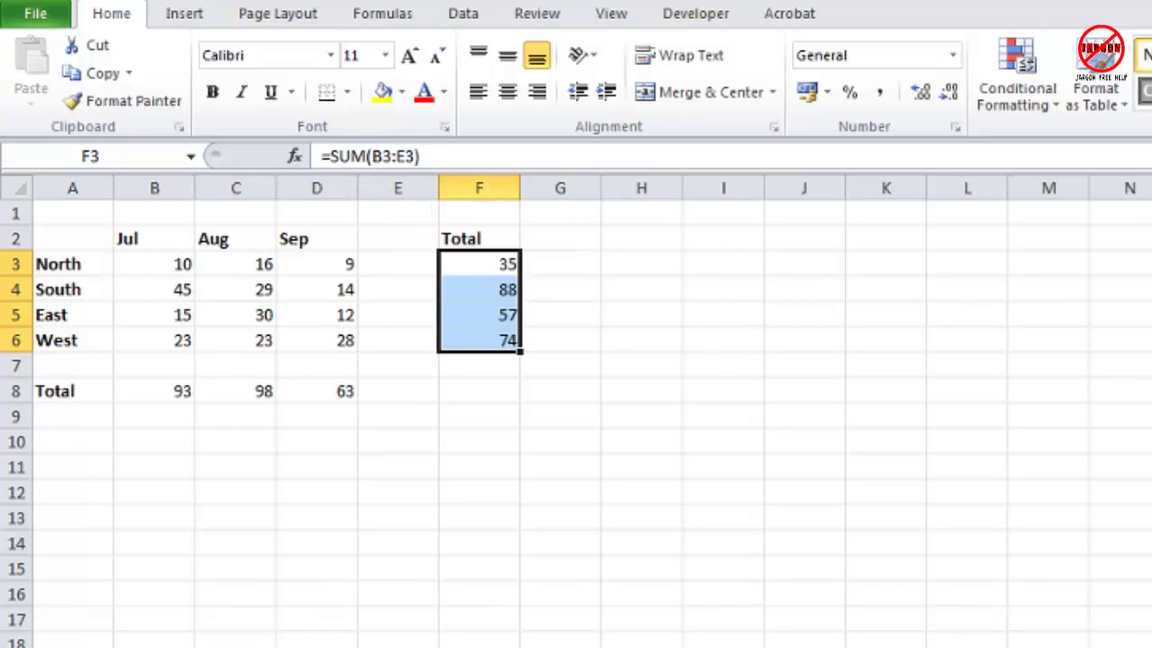
right_click(480, 274)
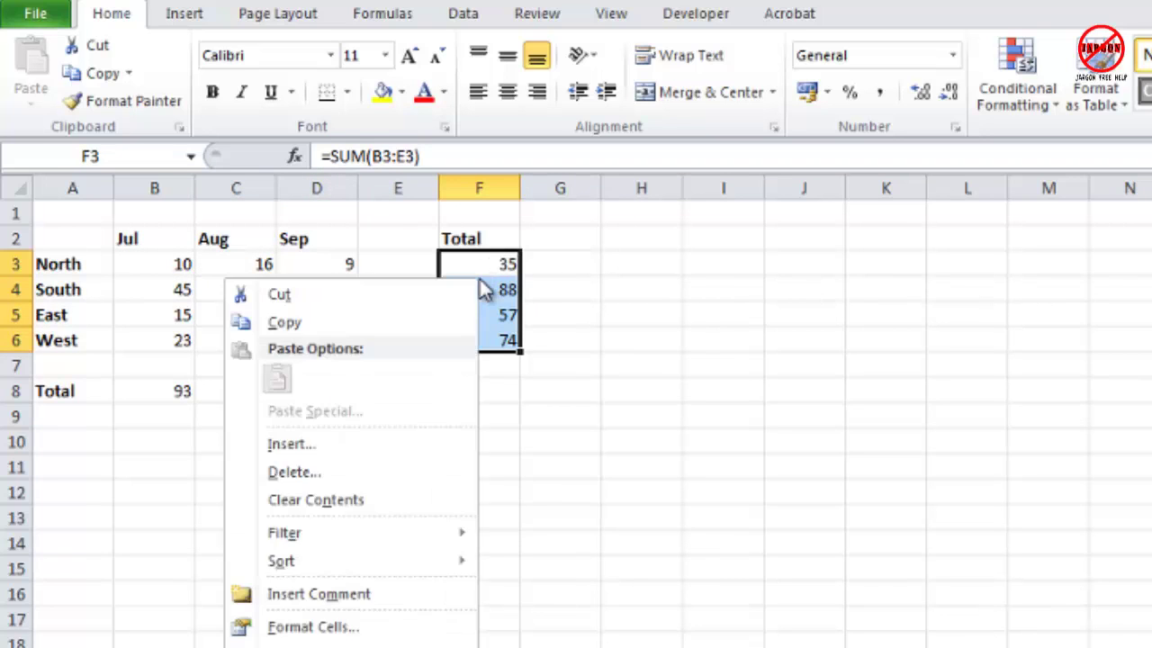
left_click(416, 326)
key("ctrl+Page_Up")
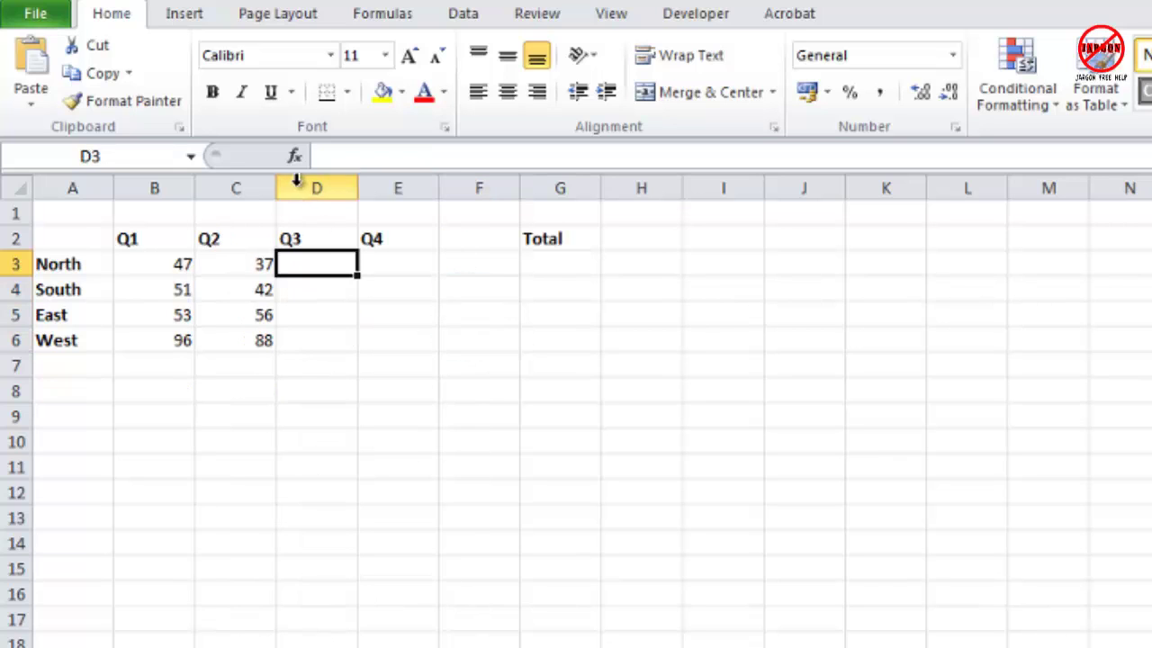
right_click(319, 266)
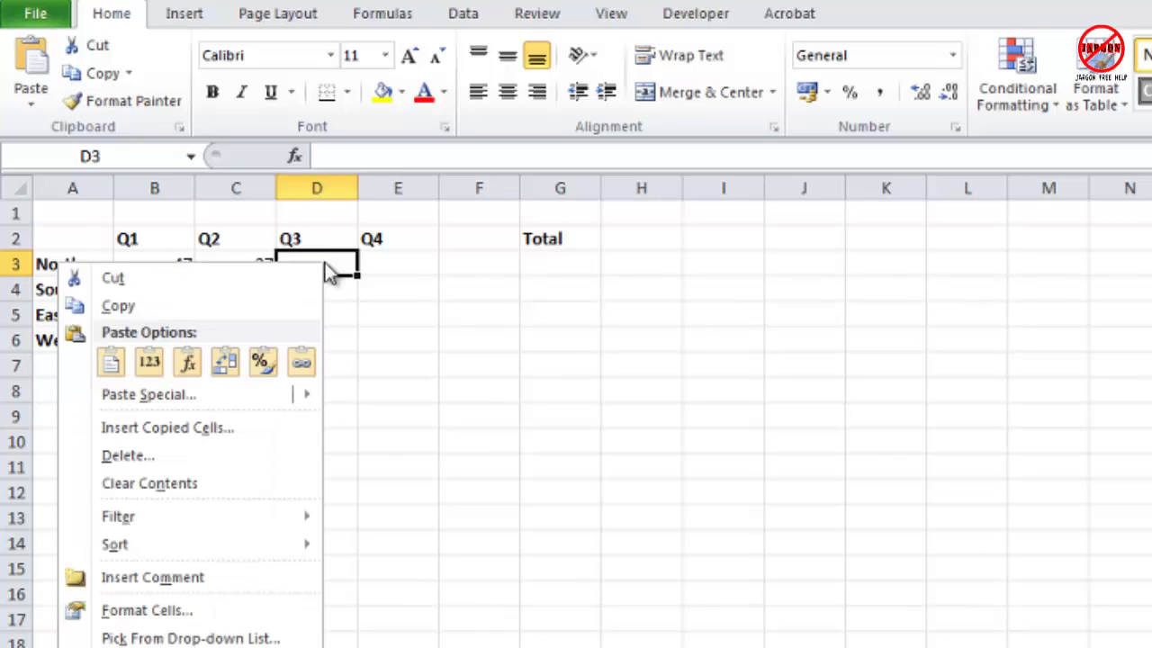
left_click(305, 368)
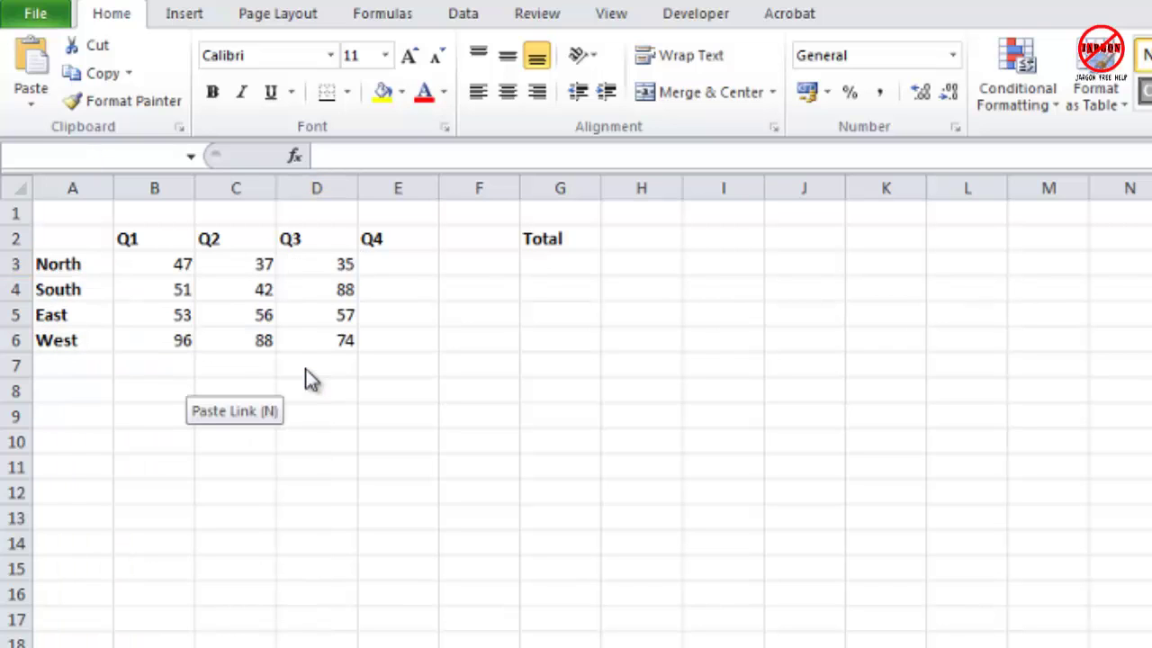
Paste Link the Oct–Dec totals into summary E3:E6 (31, 53, 78, 83).
key("ctrl+Page_Down")
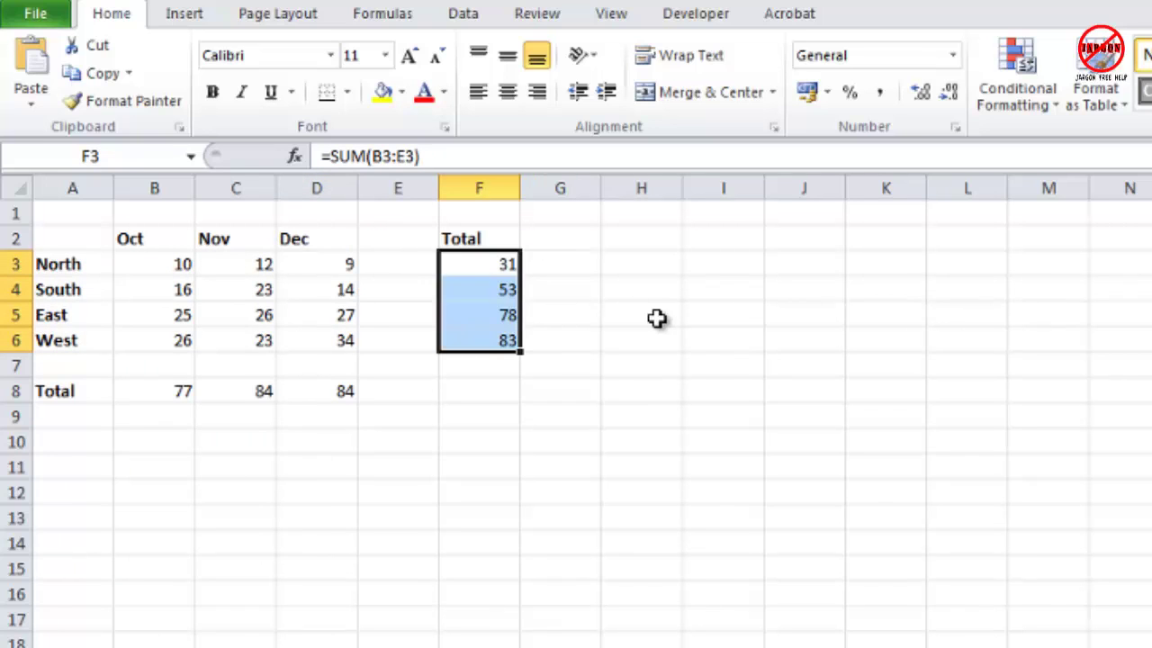
right_click(499, 294)
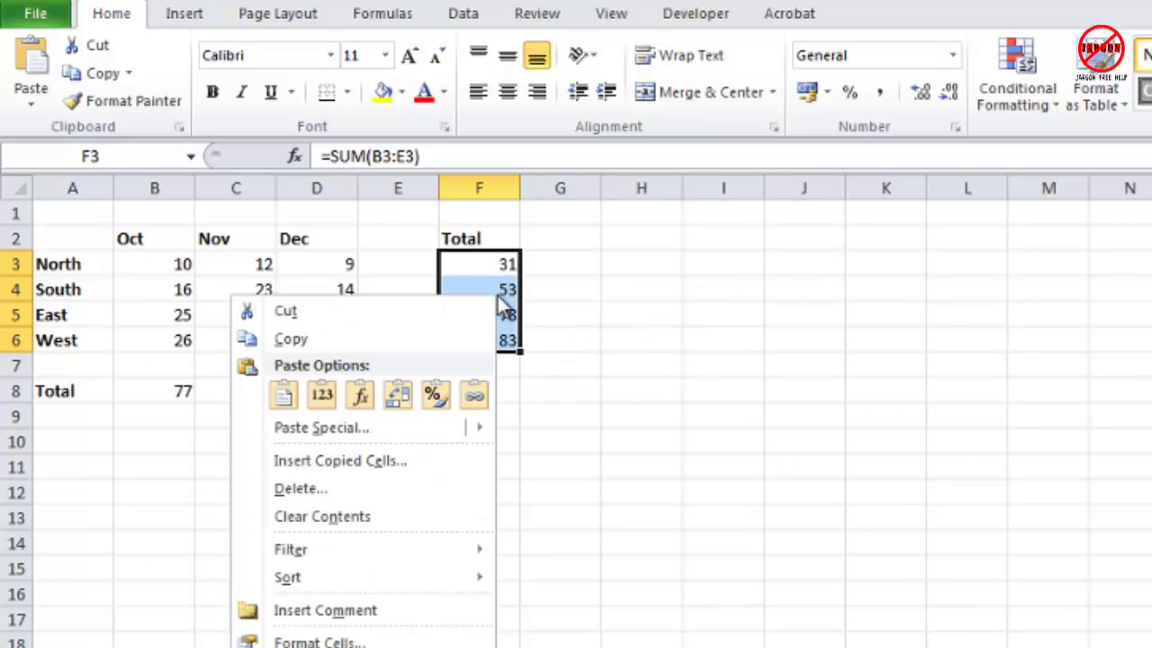
left_click(423, 346)
key("ctrl+Page_Up")
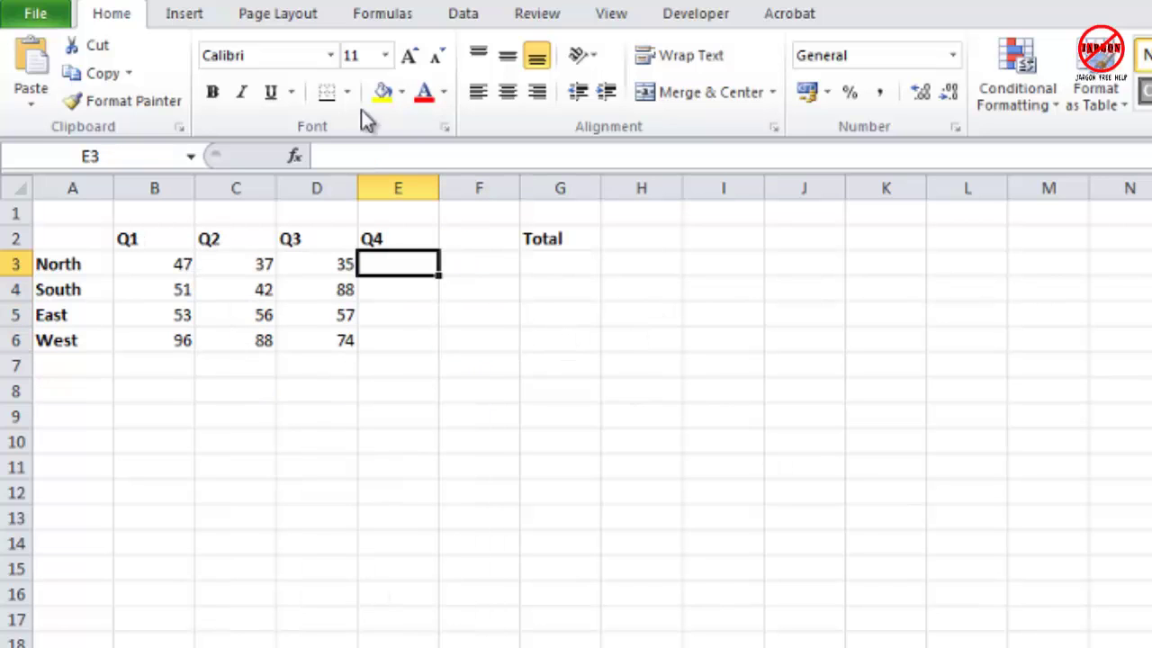
right_click(389, 262)
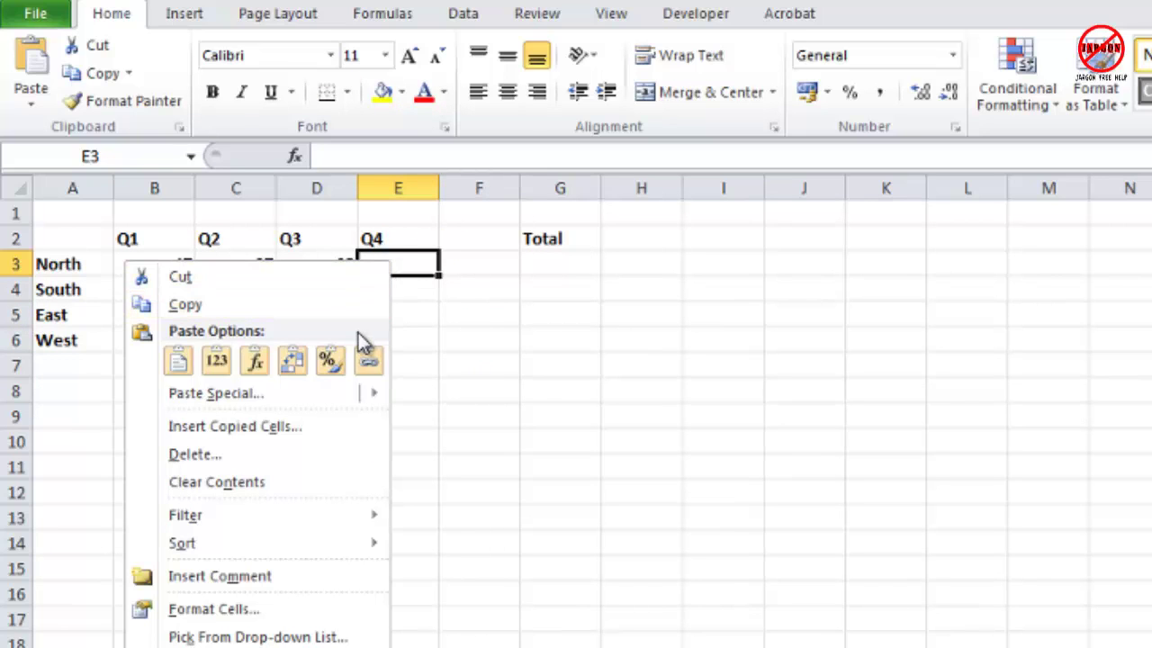
left_click(368, 362)
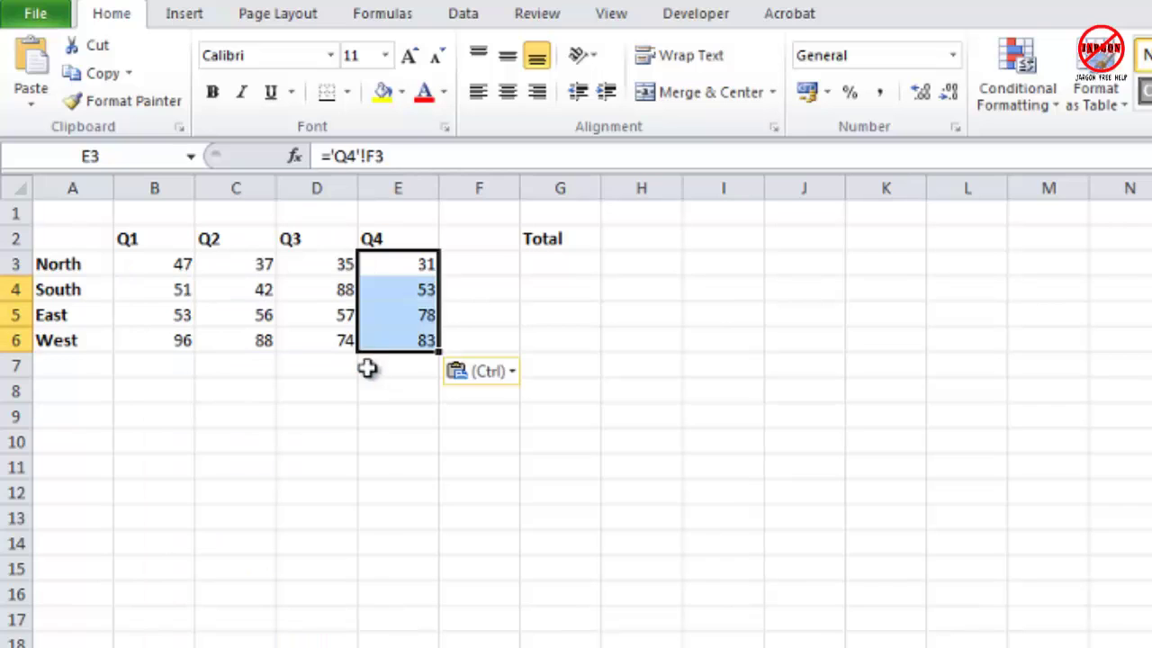
left_click(548, 266)
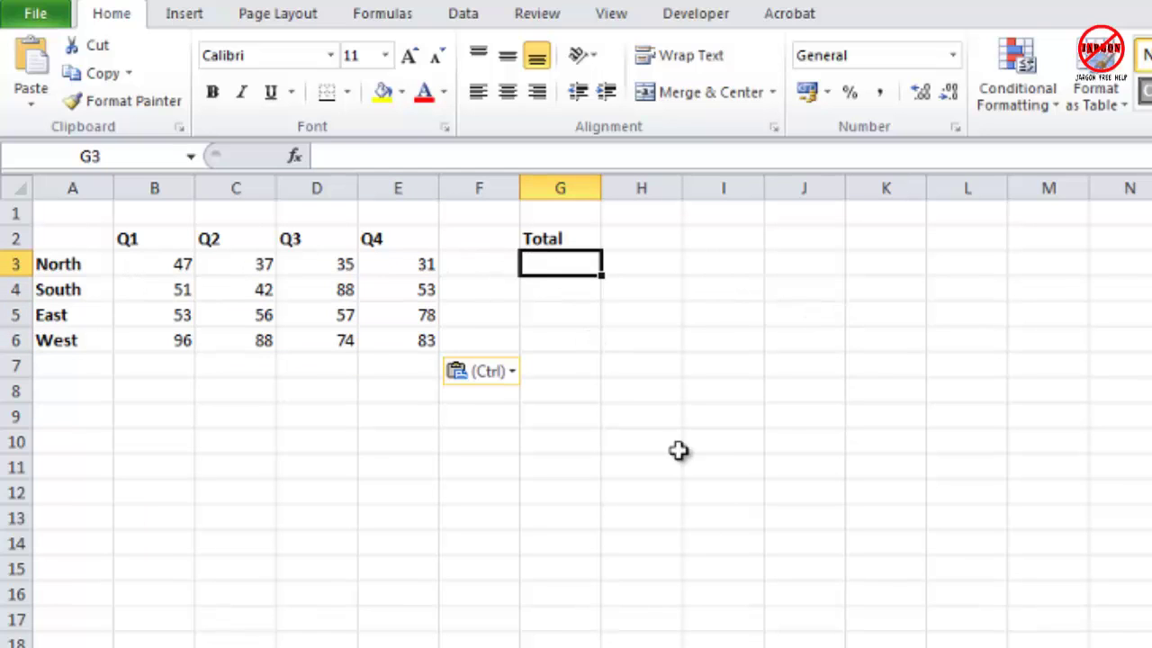
AutoSum G3:G6 to total each region's quarters: 150, 234, 244 and 341.
left_click_drag(566, 260, 570, 334)
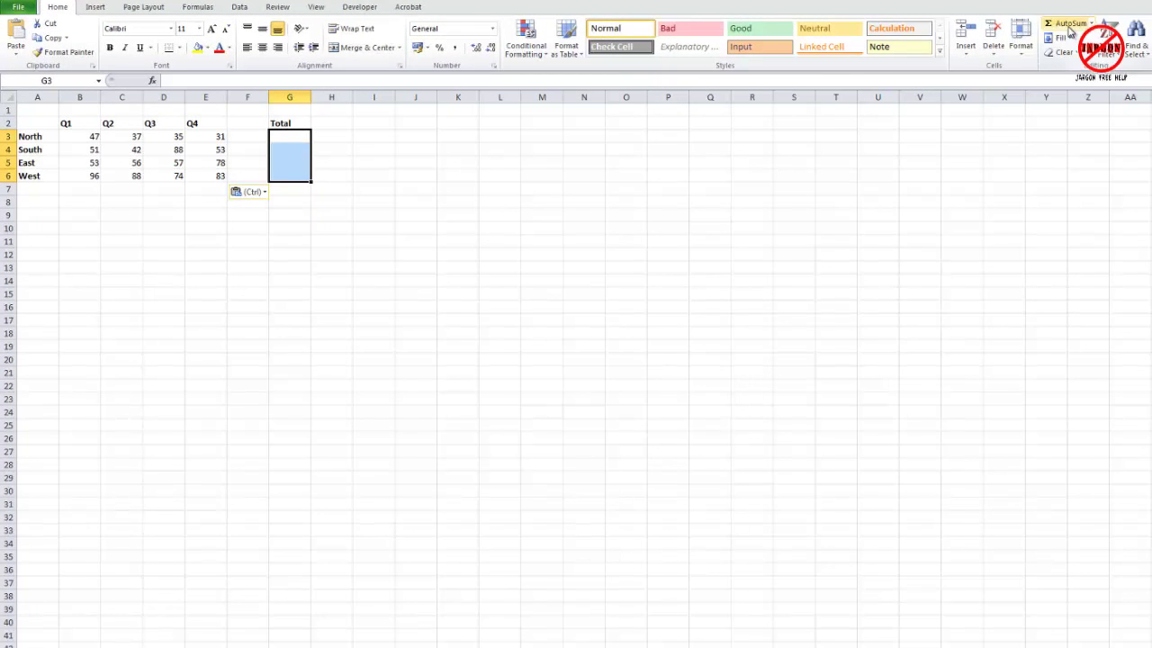
left_click(1070, 27)
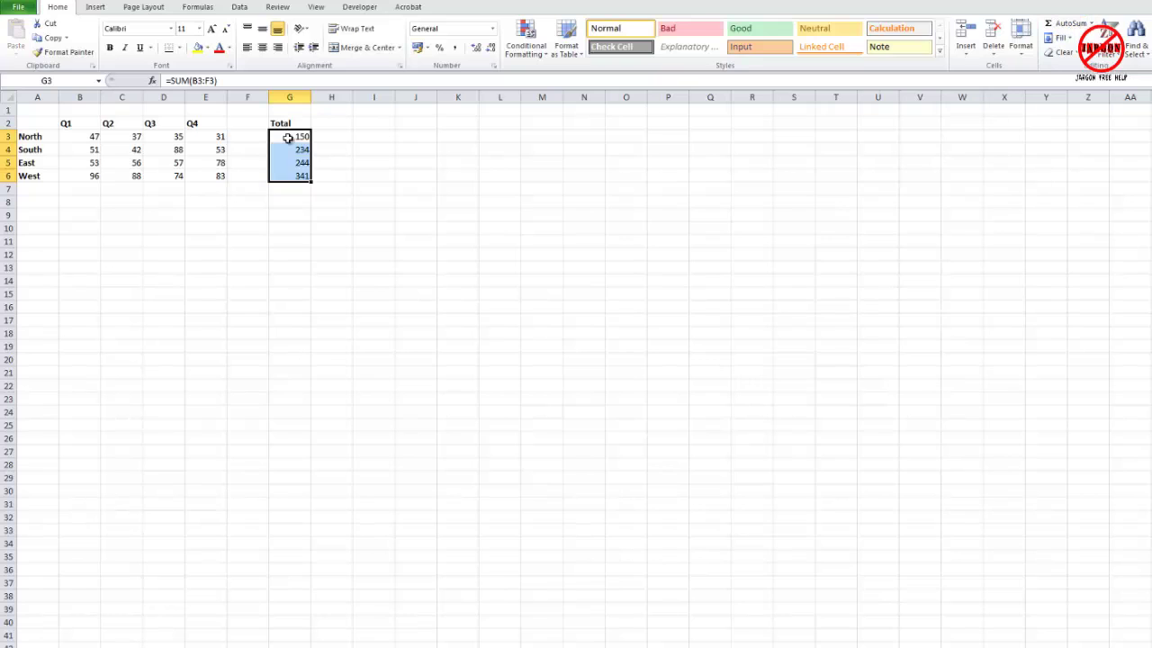